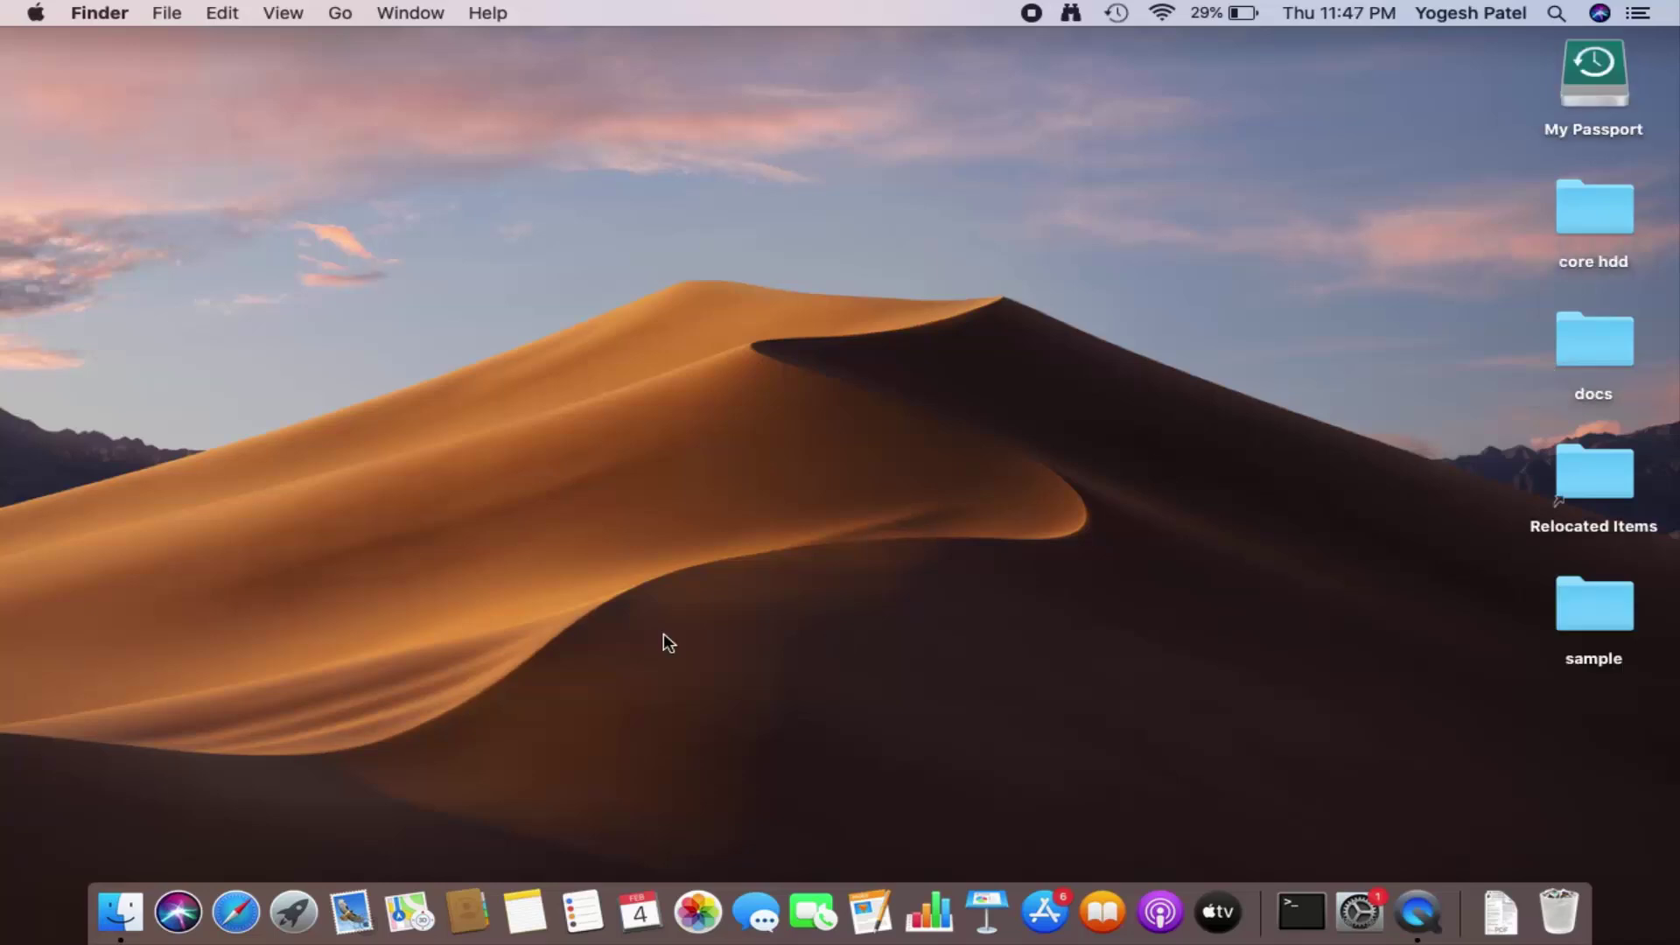
- Open a Finder window showing the contents of the My Passport drive
left_click(117, 921)
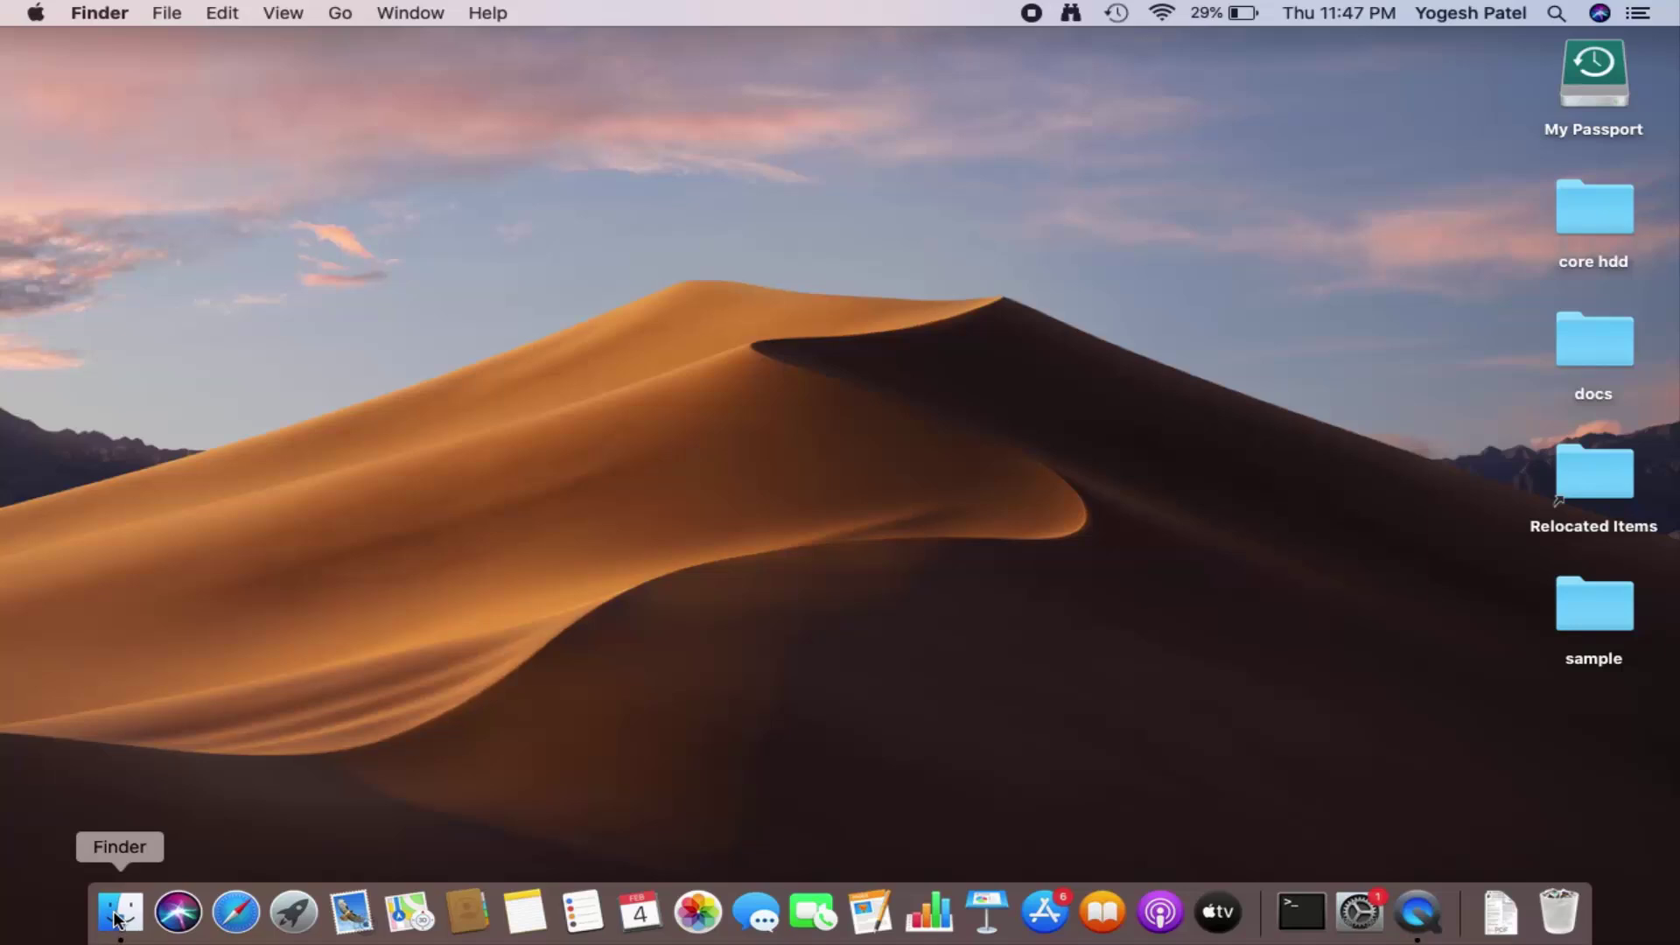
left_click(129, 916)
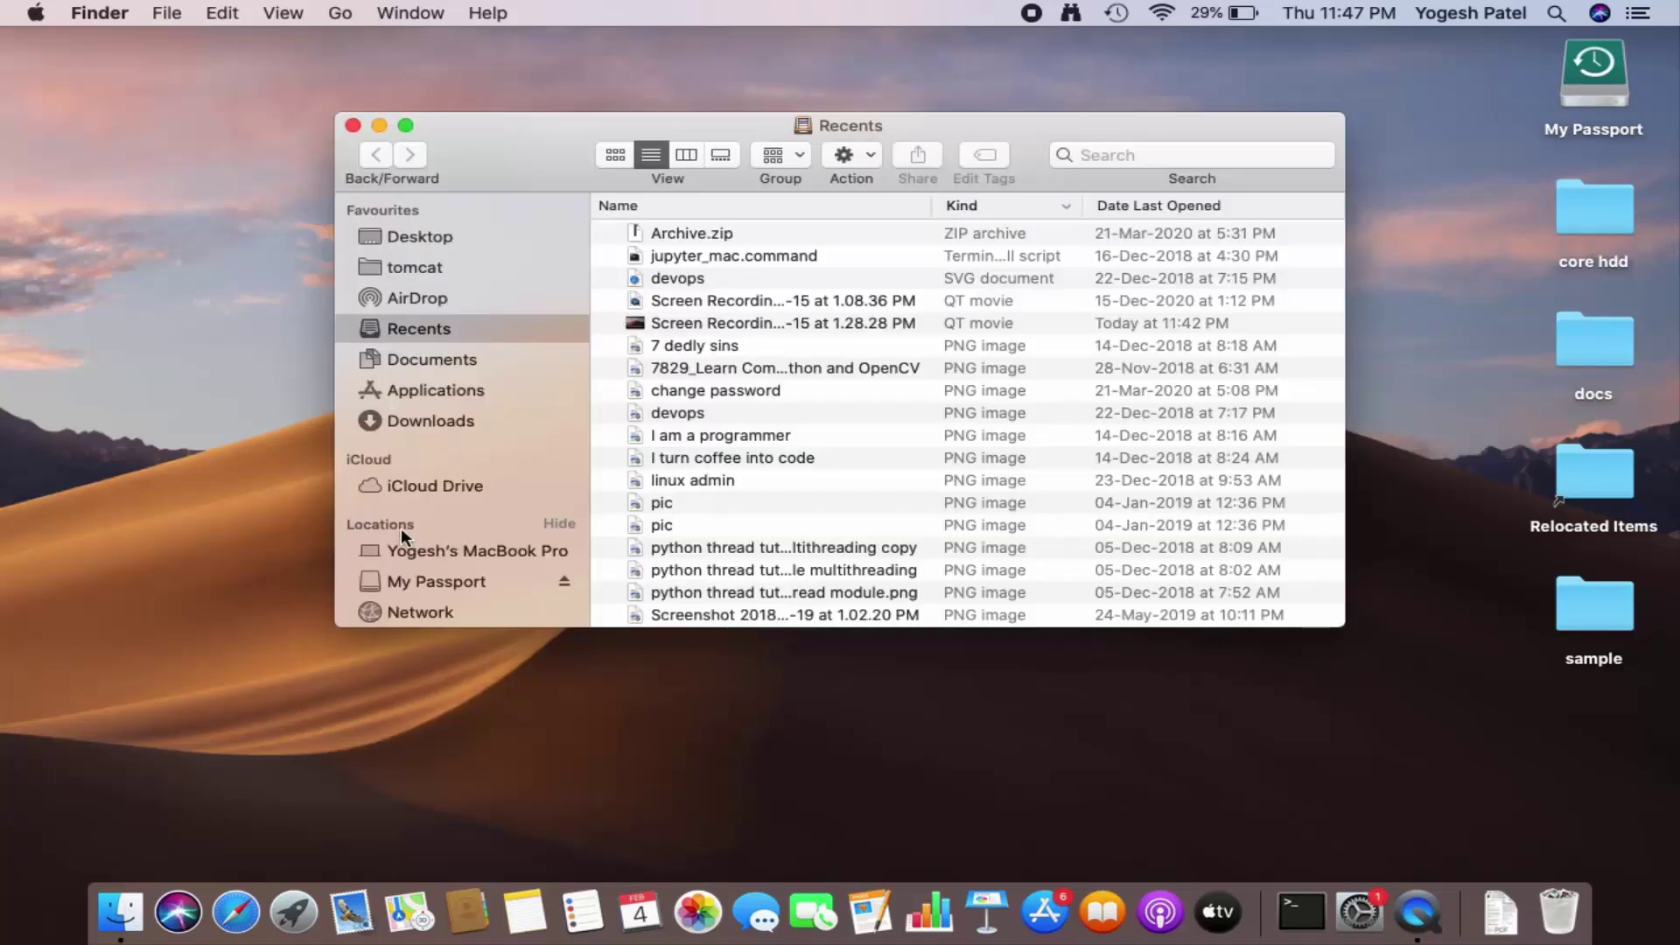
left_click(450, 583)
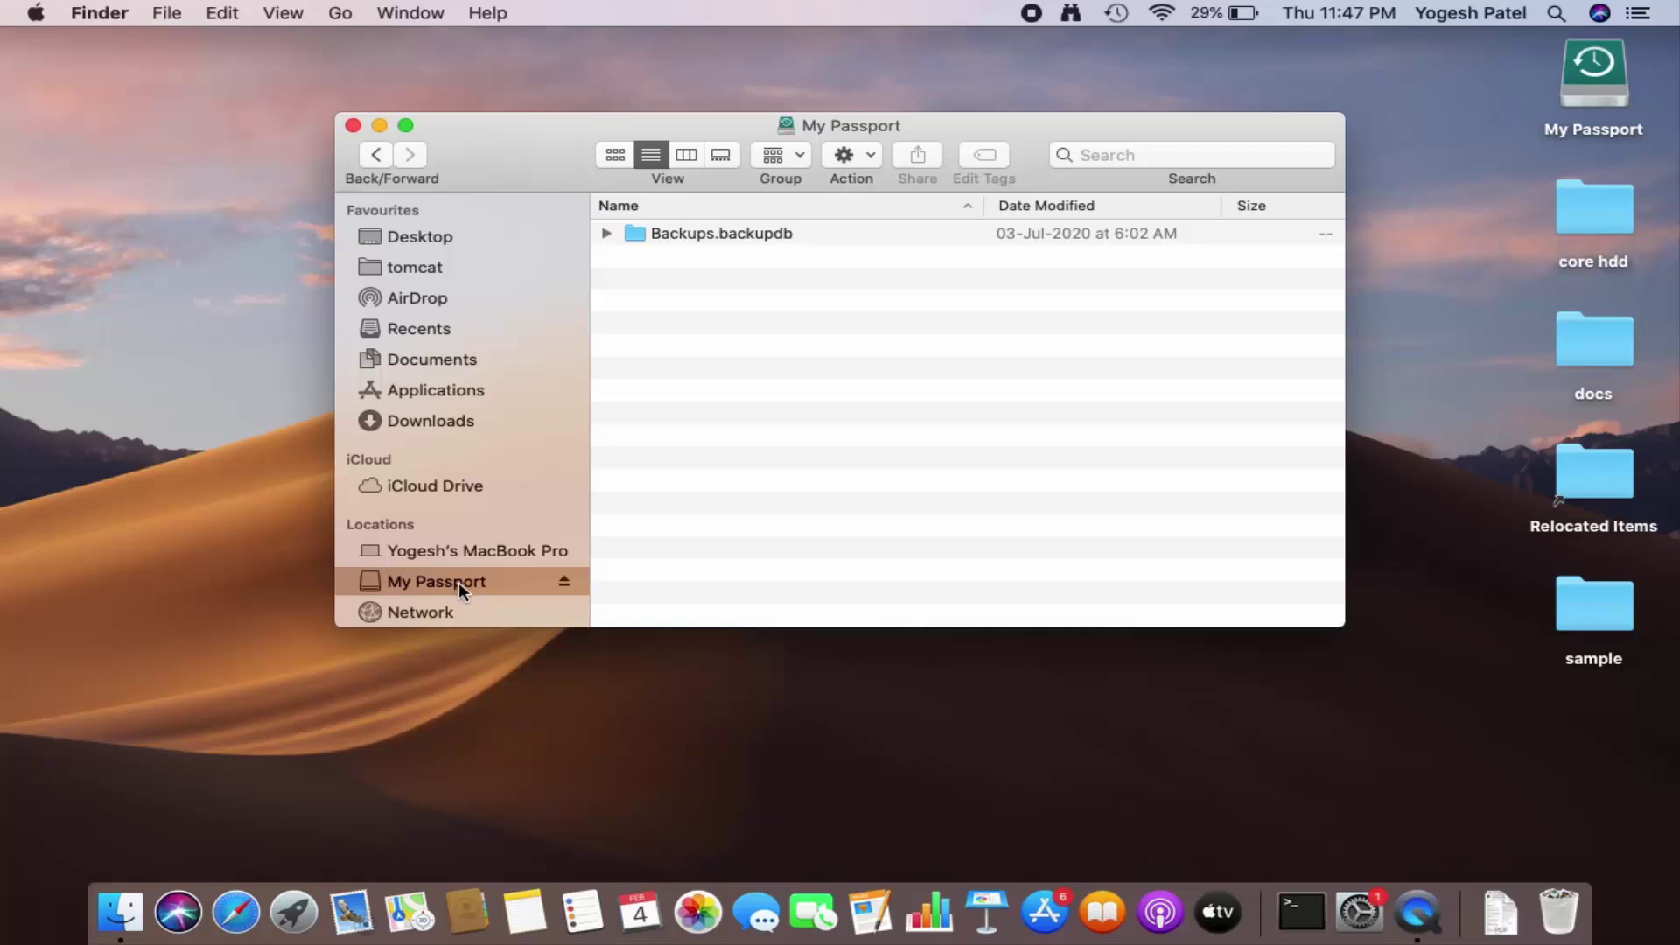
right_click(459, 581)
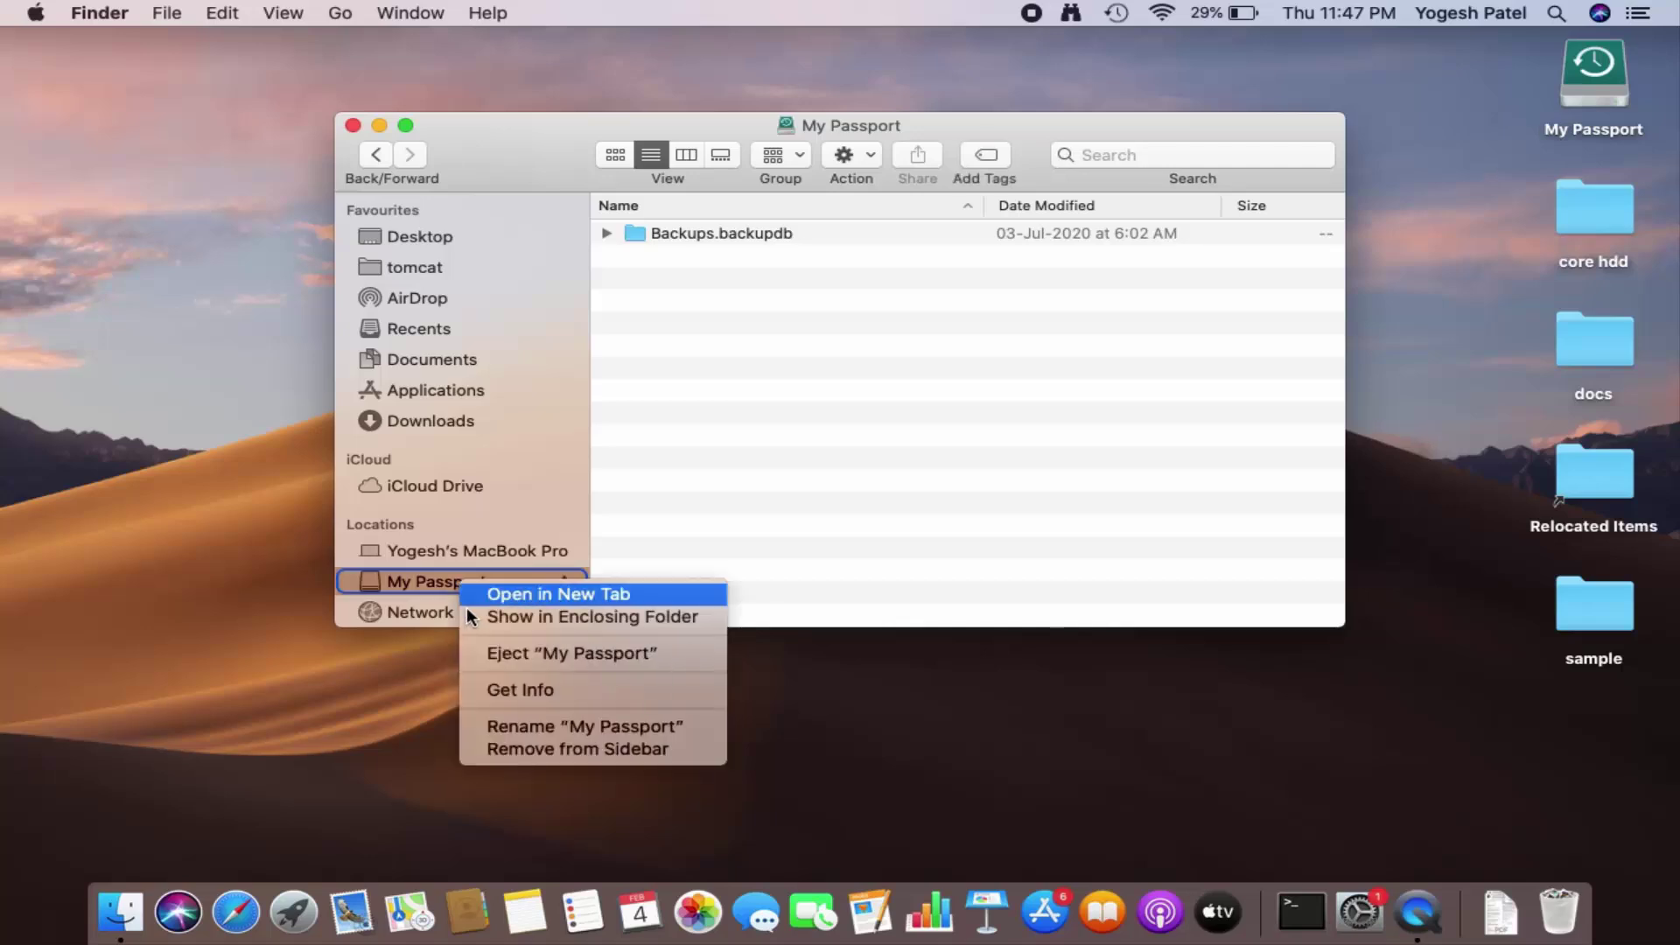
left_click(507, 690)
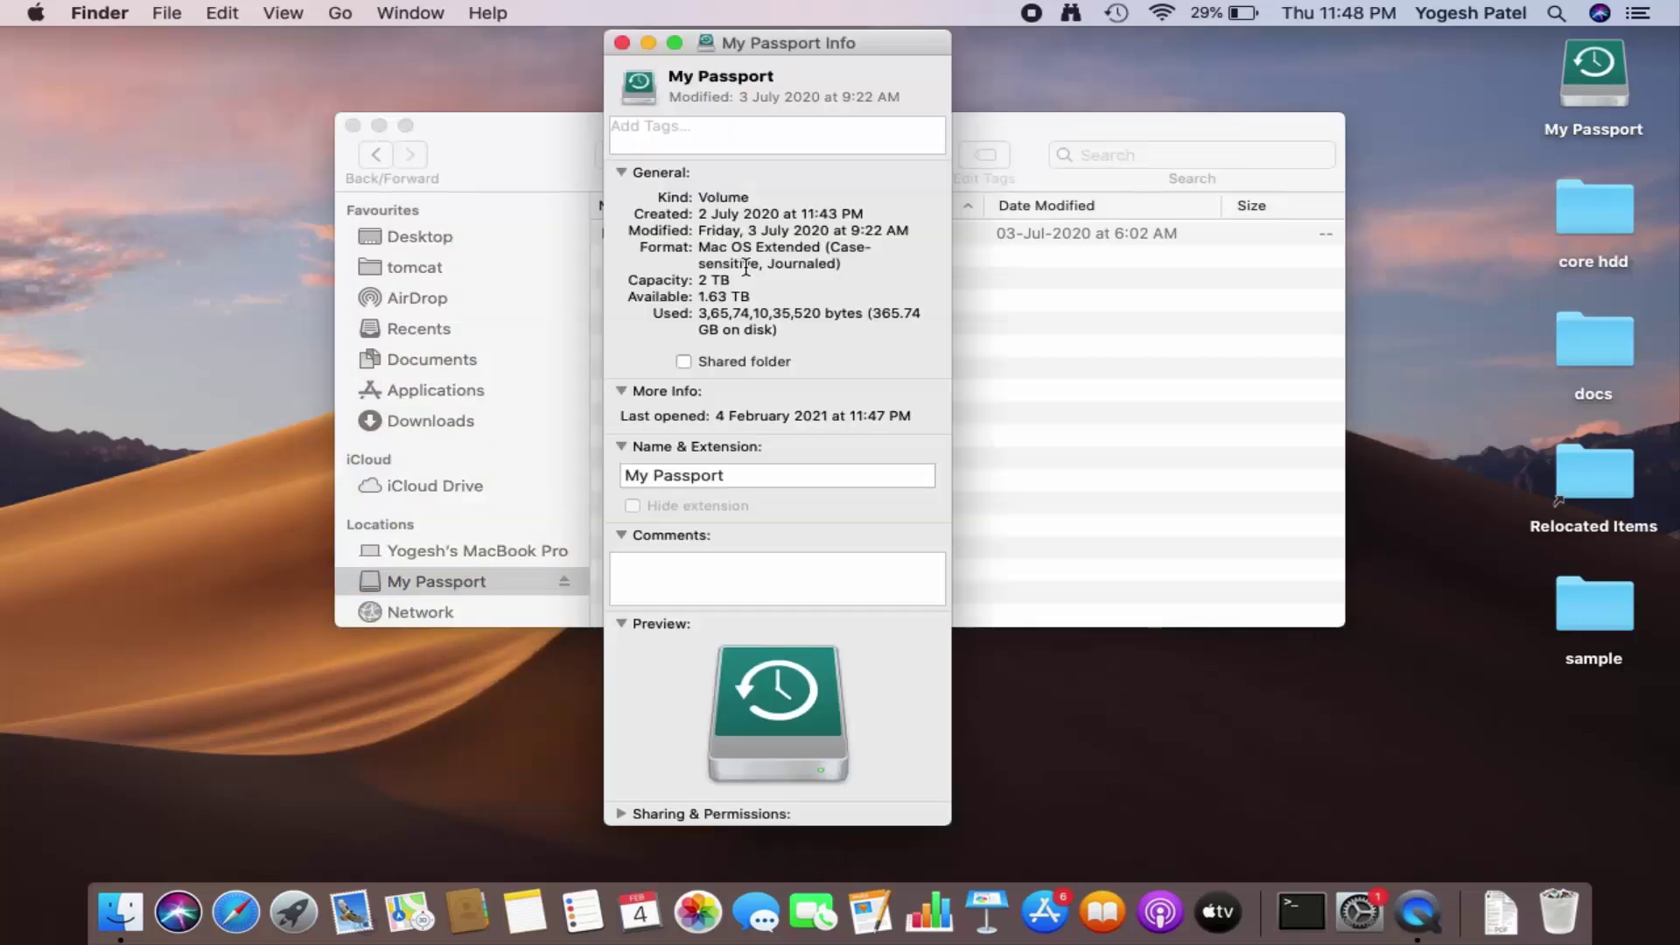
left_click_drag(702, 249, 847, 268)
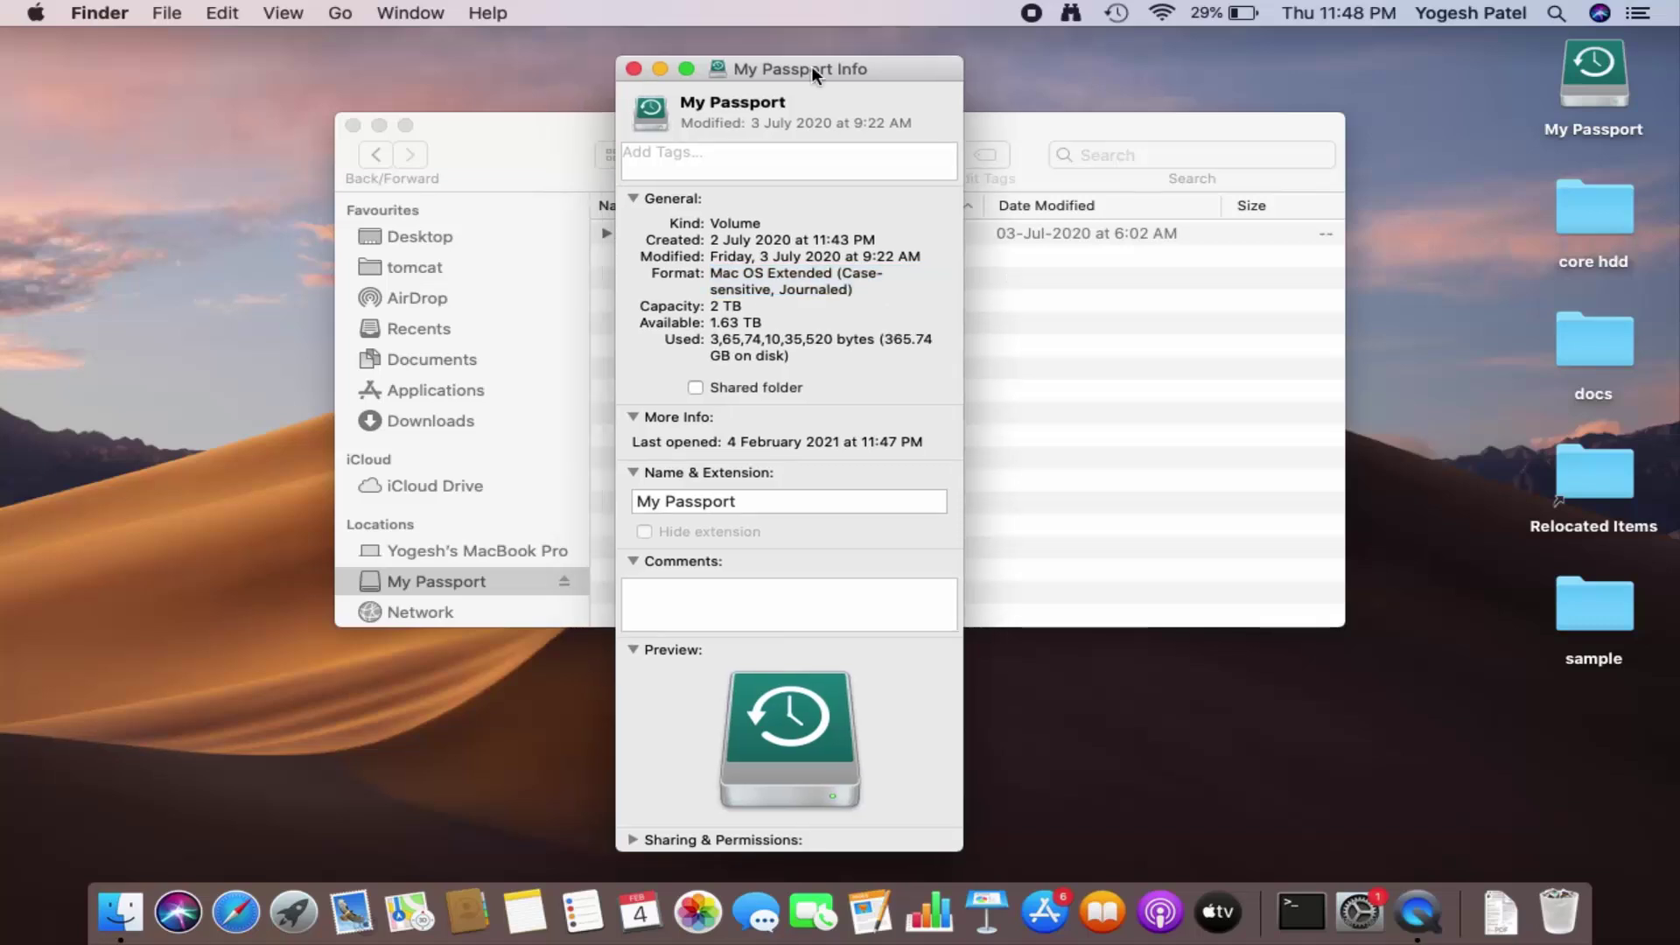
left_click(622, 43)
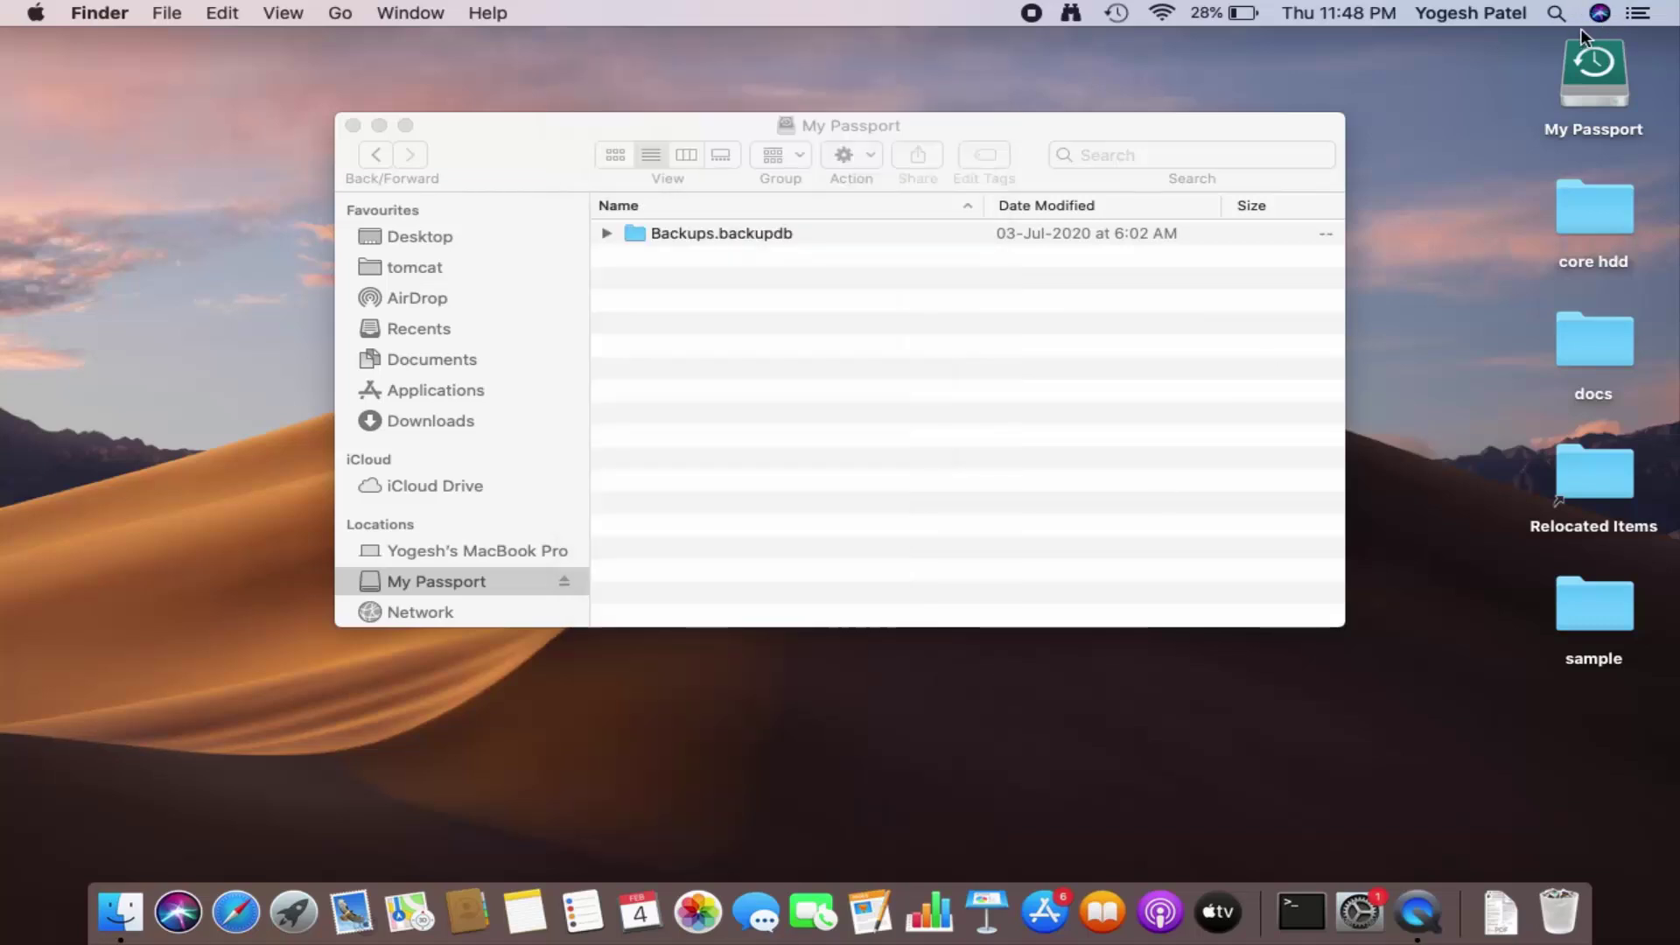
- Launch Disk Utility via Spotlight and select the 2 TB My Passport external drive
left_click(1555, 14)
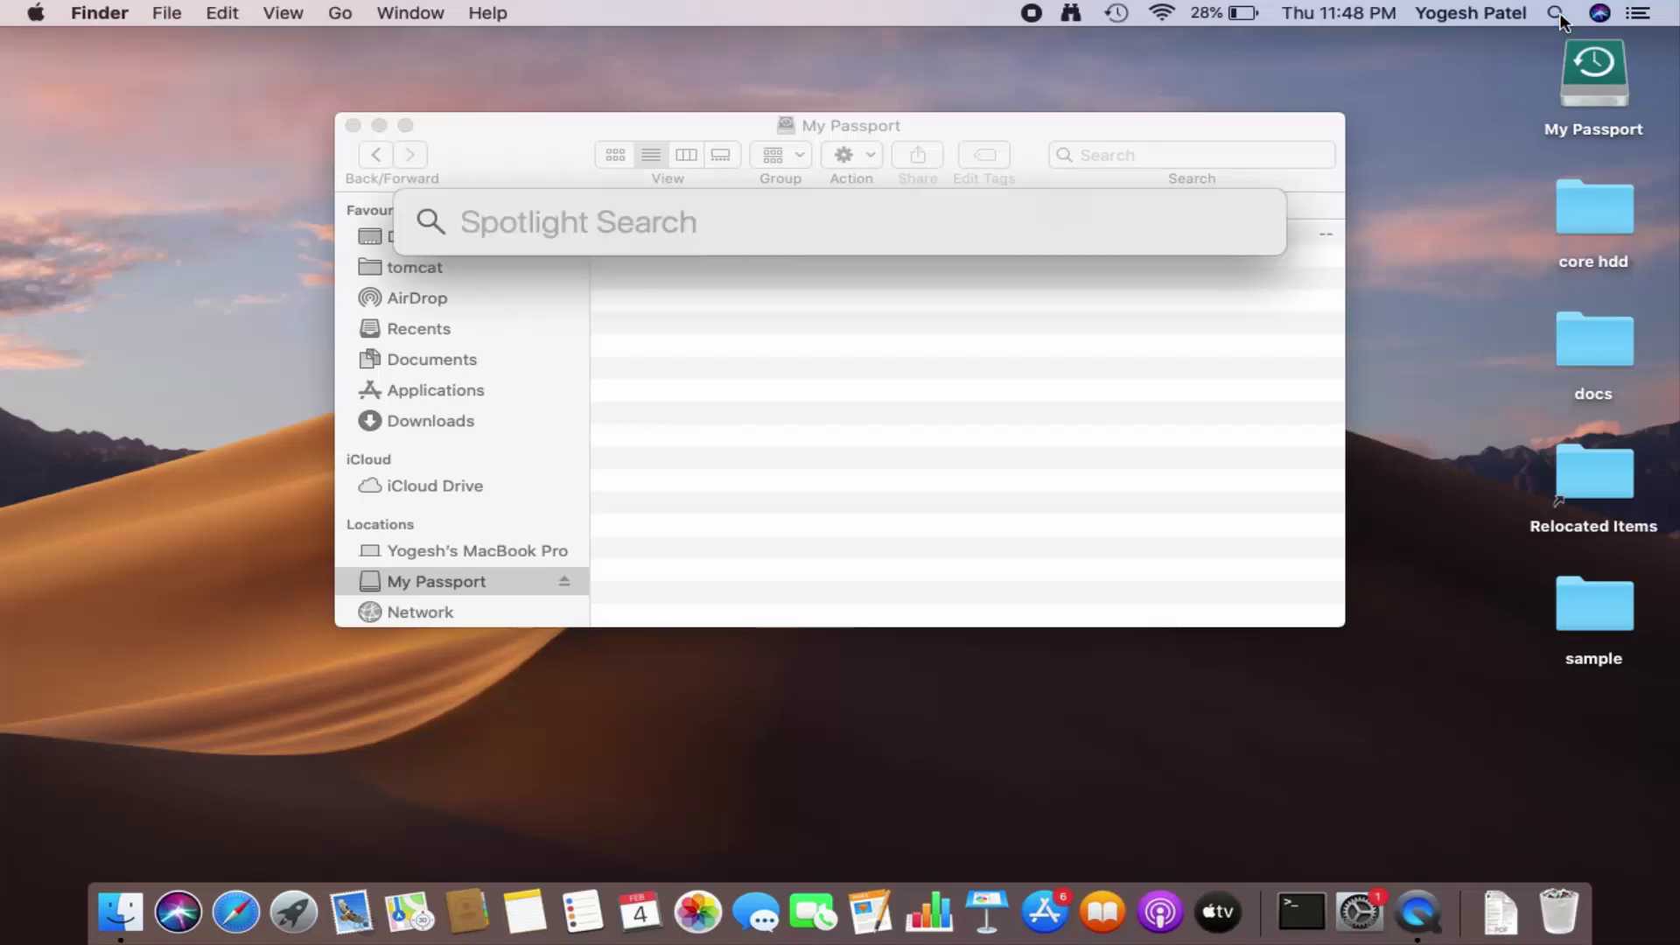
type("disk u")
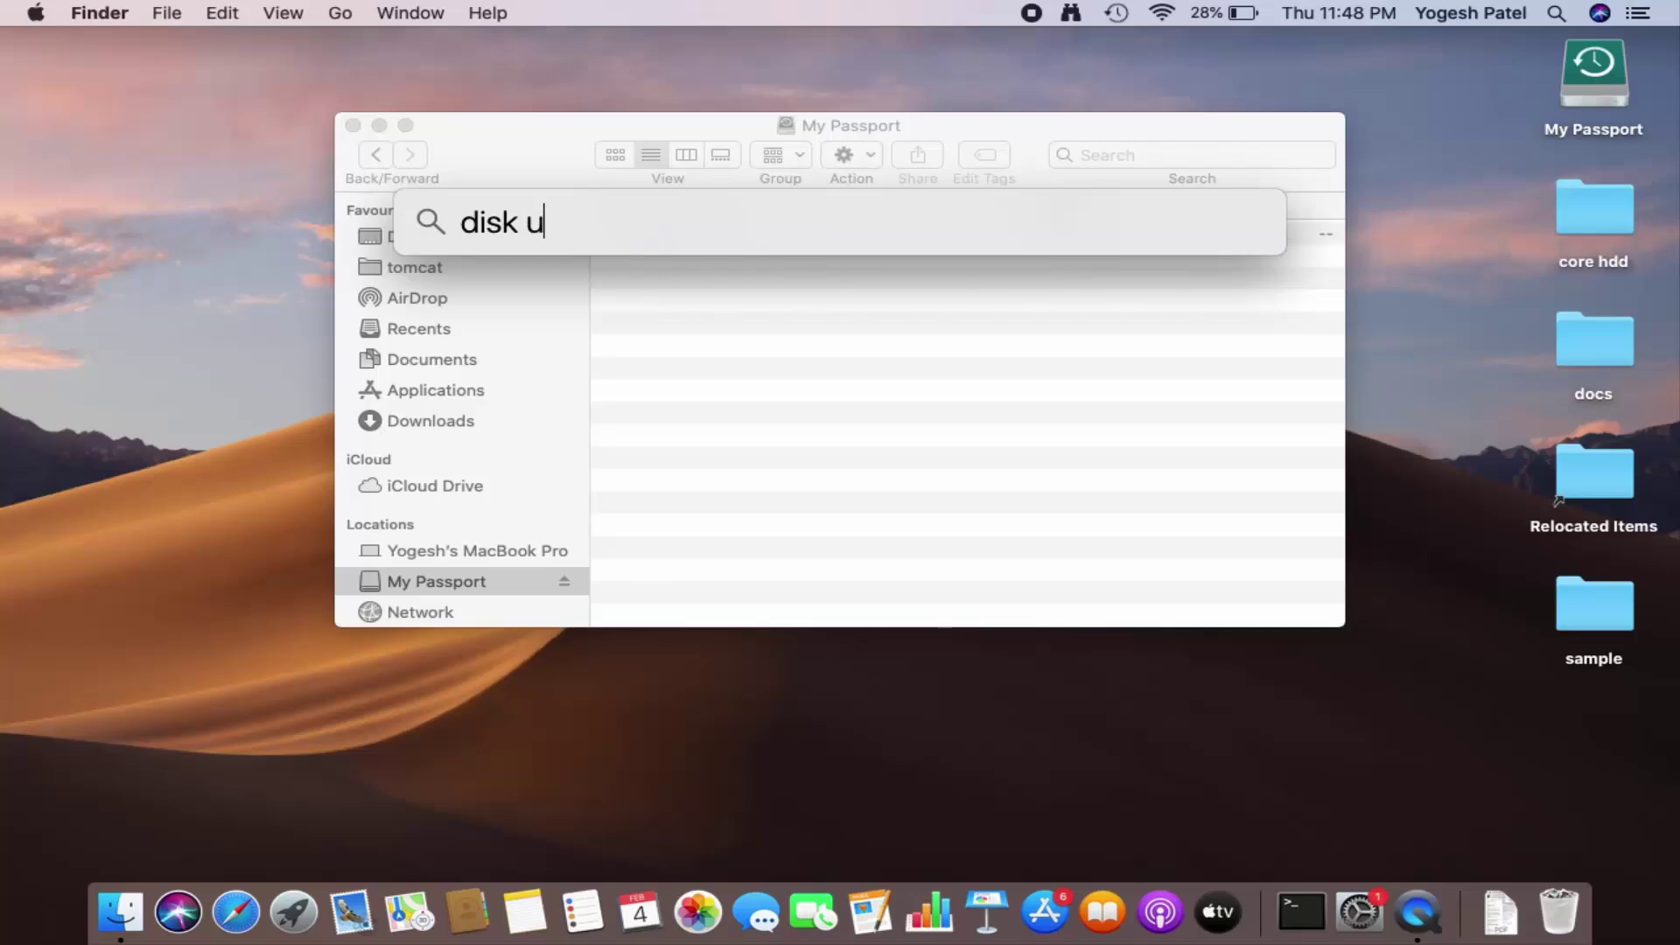
type("ti")
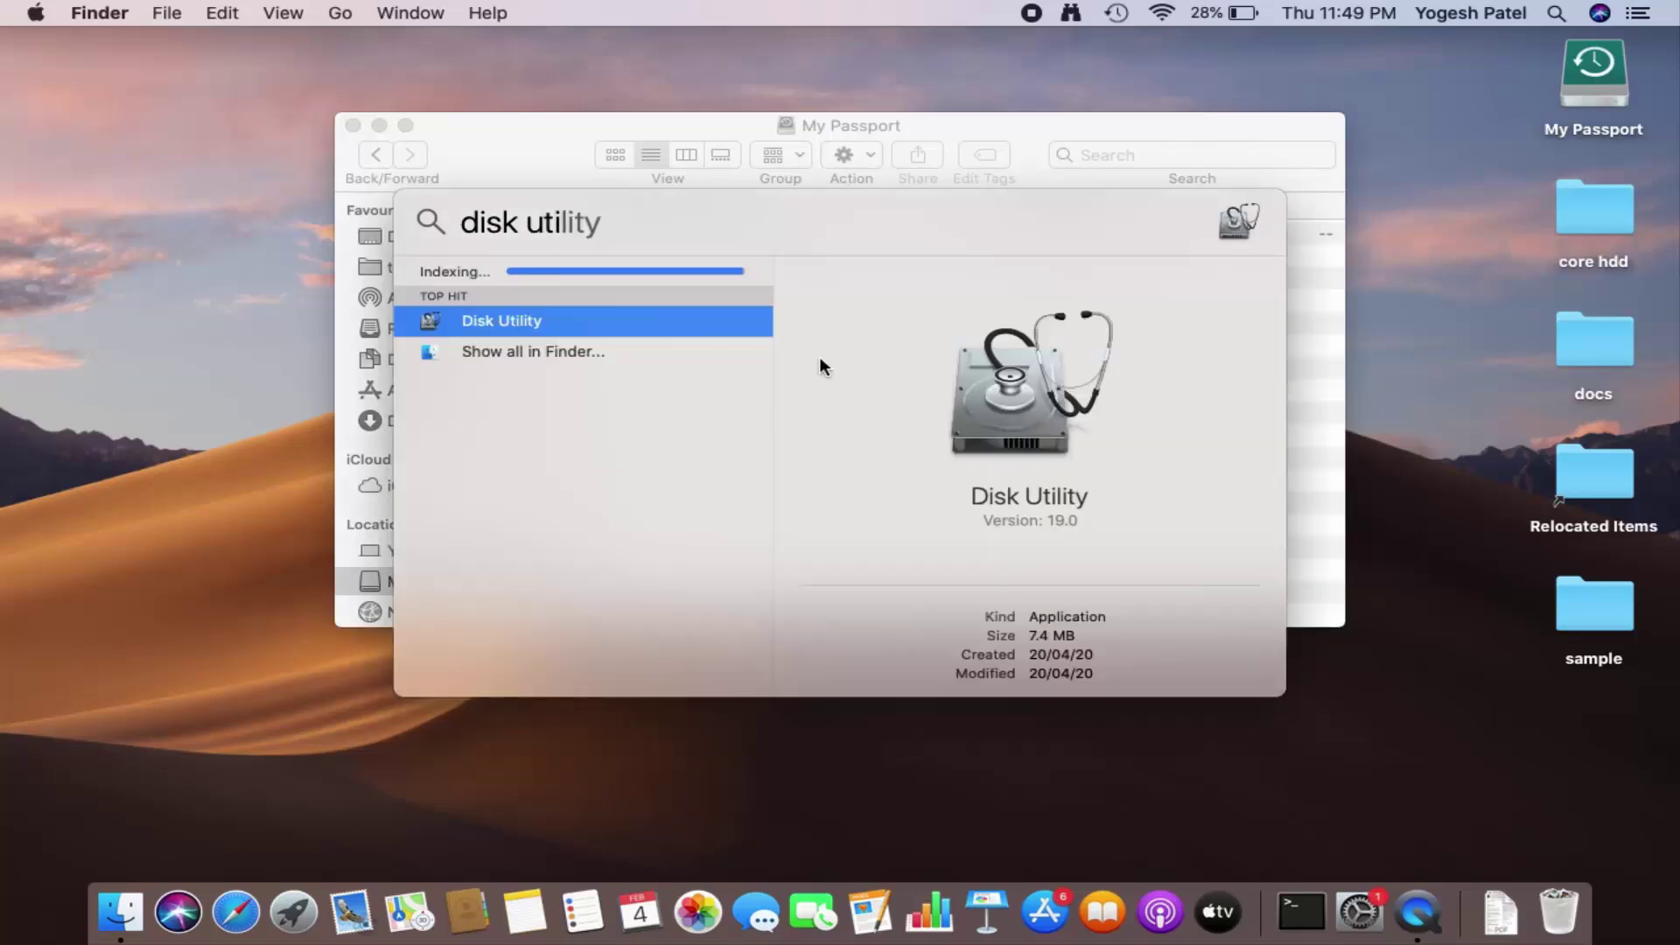
left_click(501, 322)
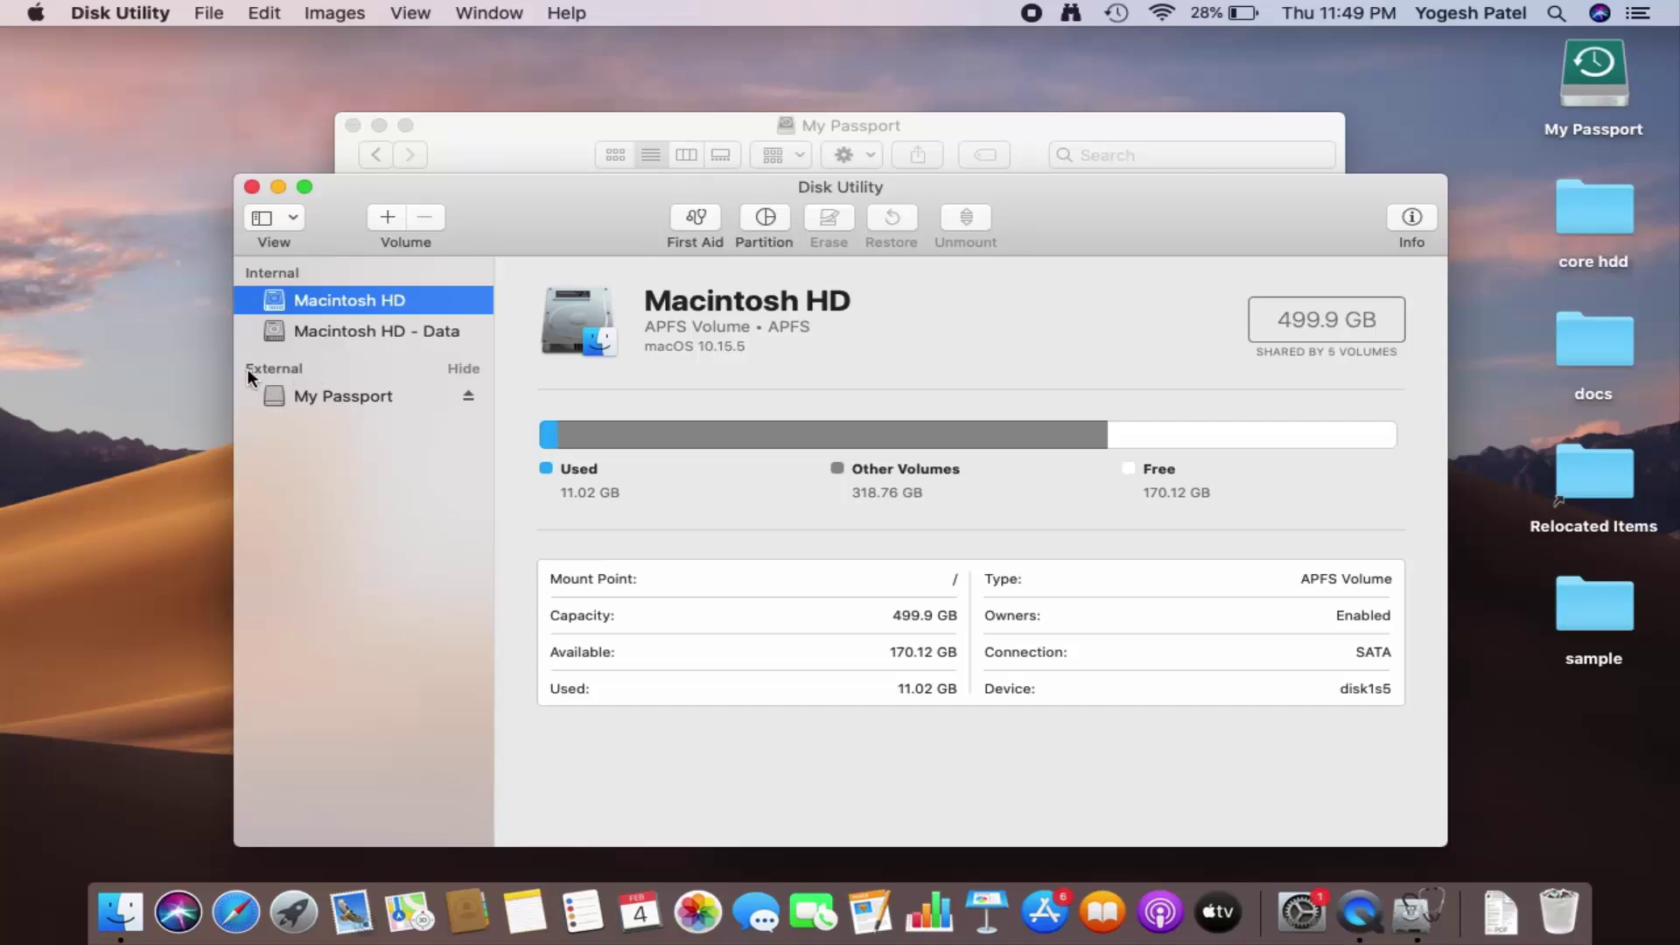
left_click(315, 396)
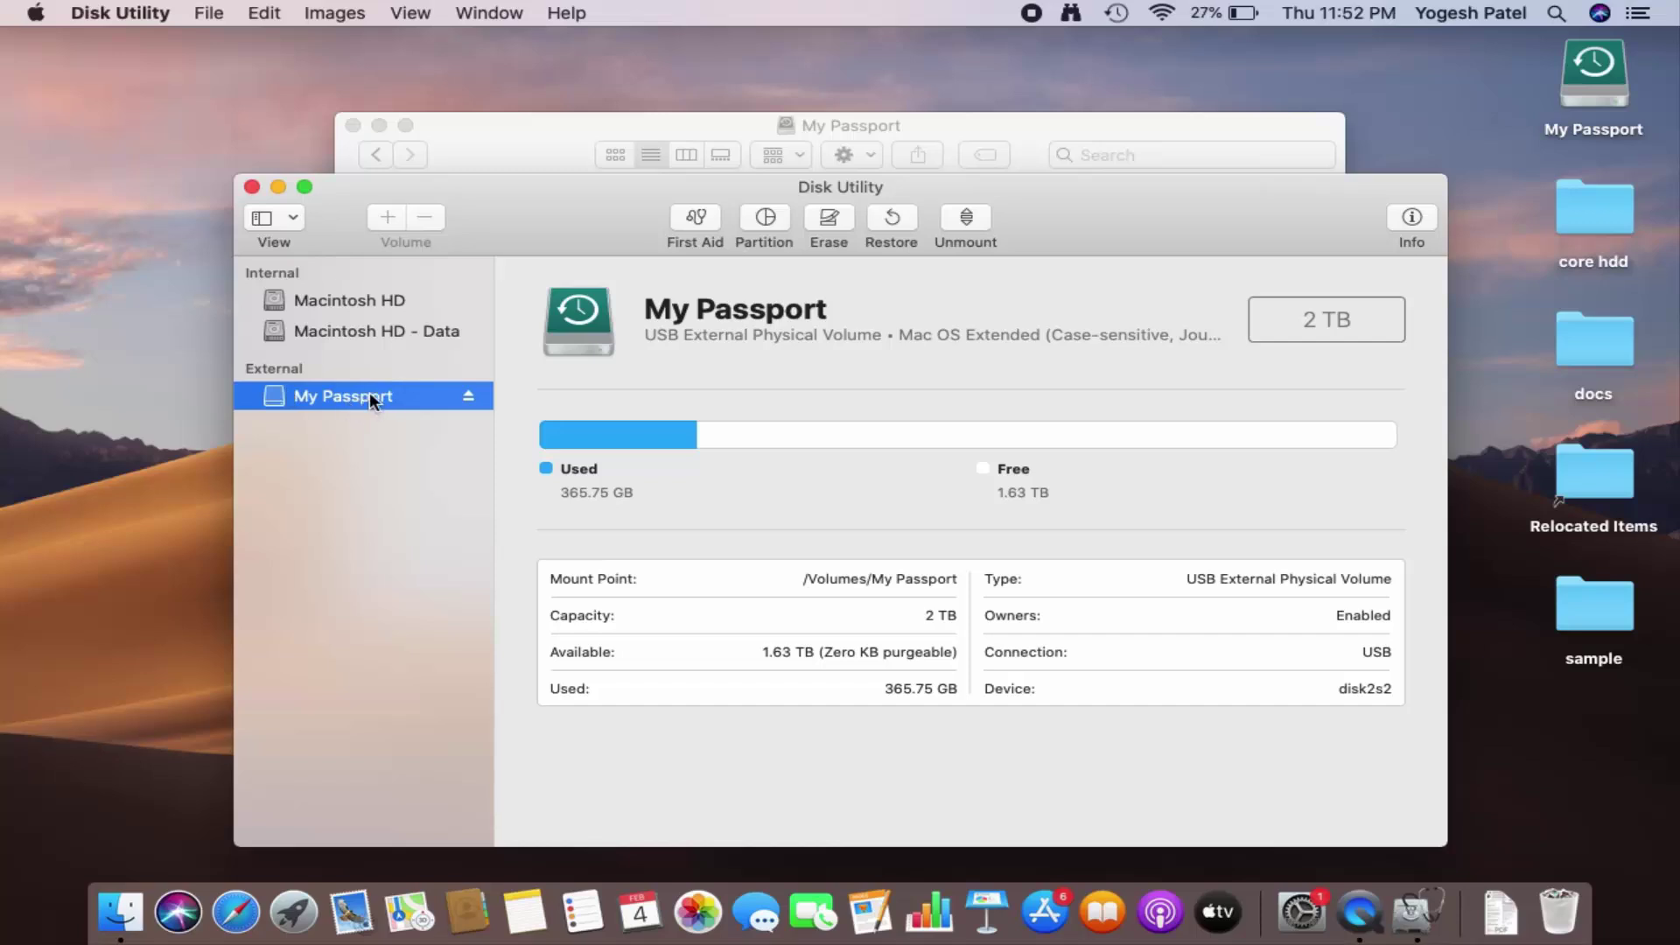
- Erase the My Passport drive, reformatting it as ExFAT
left_click(828, 224)
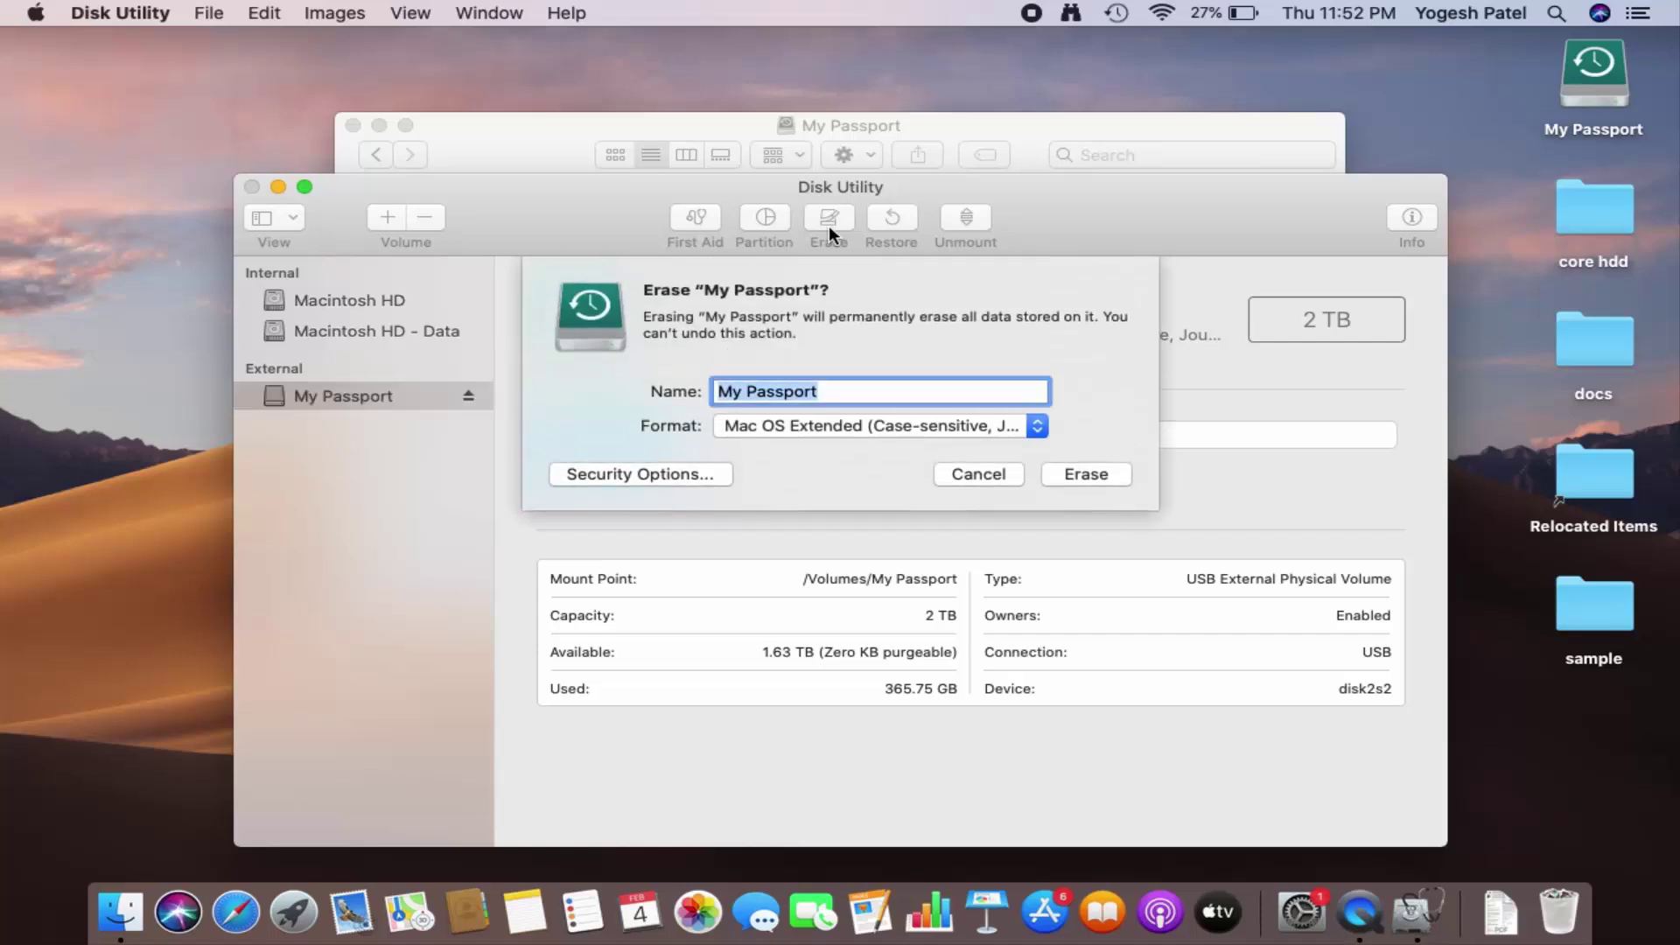
left_click(764, 427)
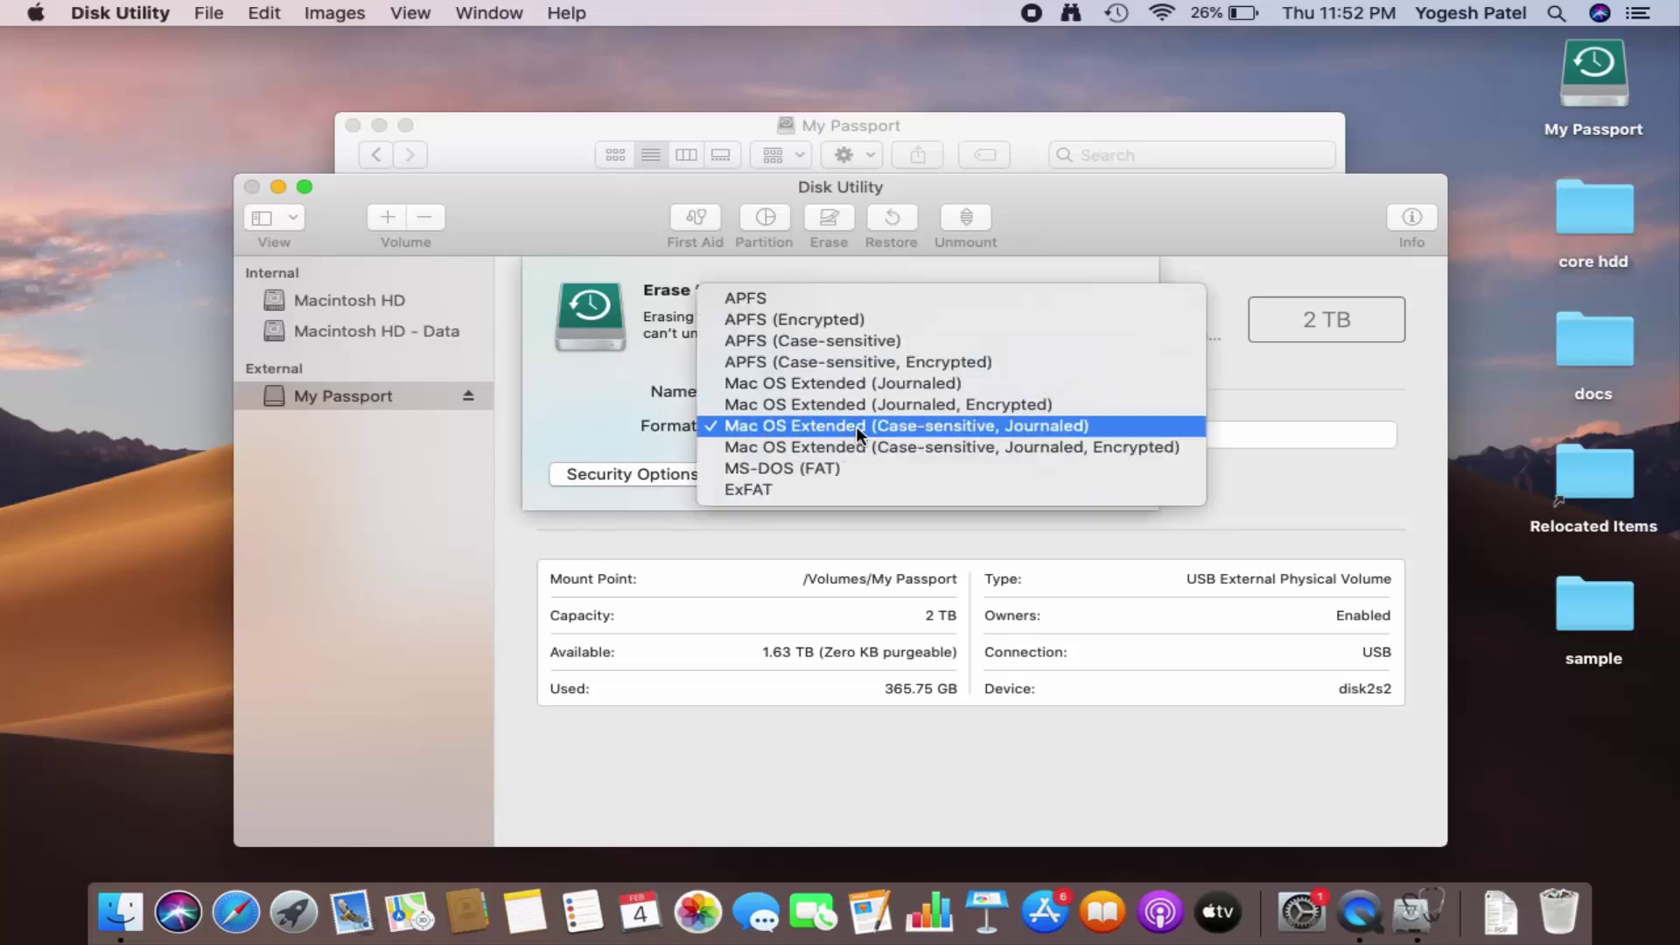
left_click(754, 489)
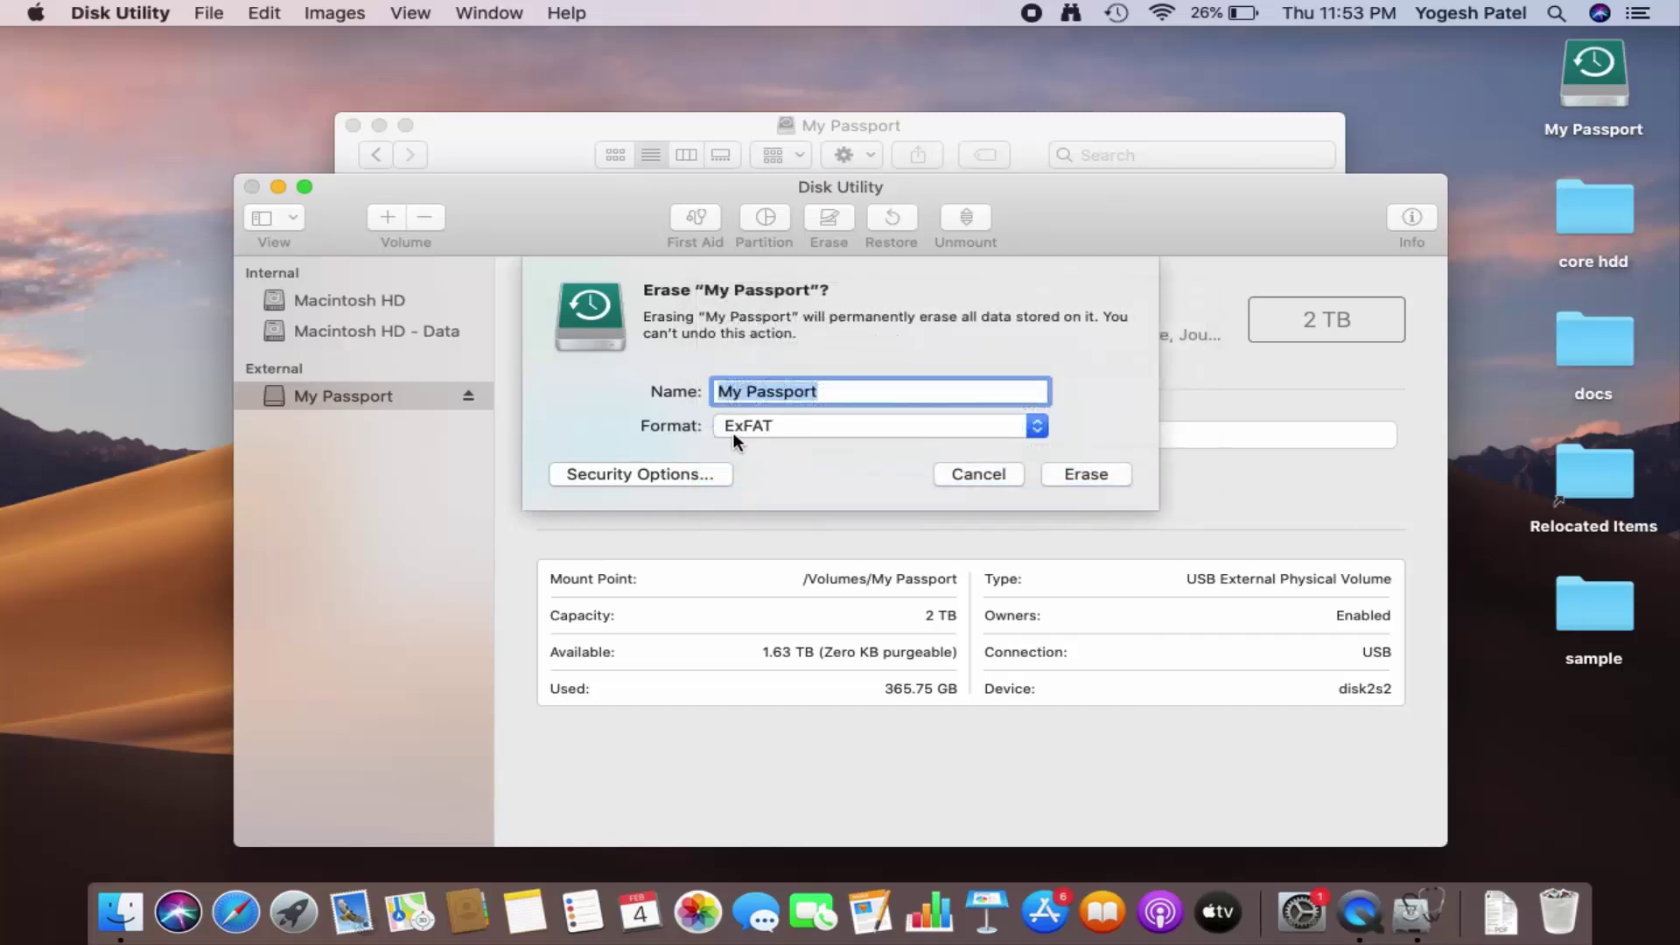
left_click(1078, 478)
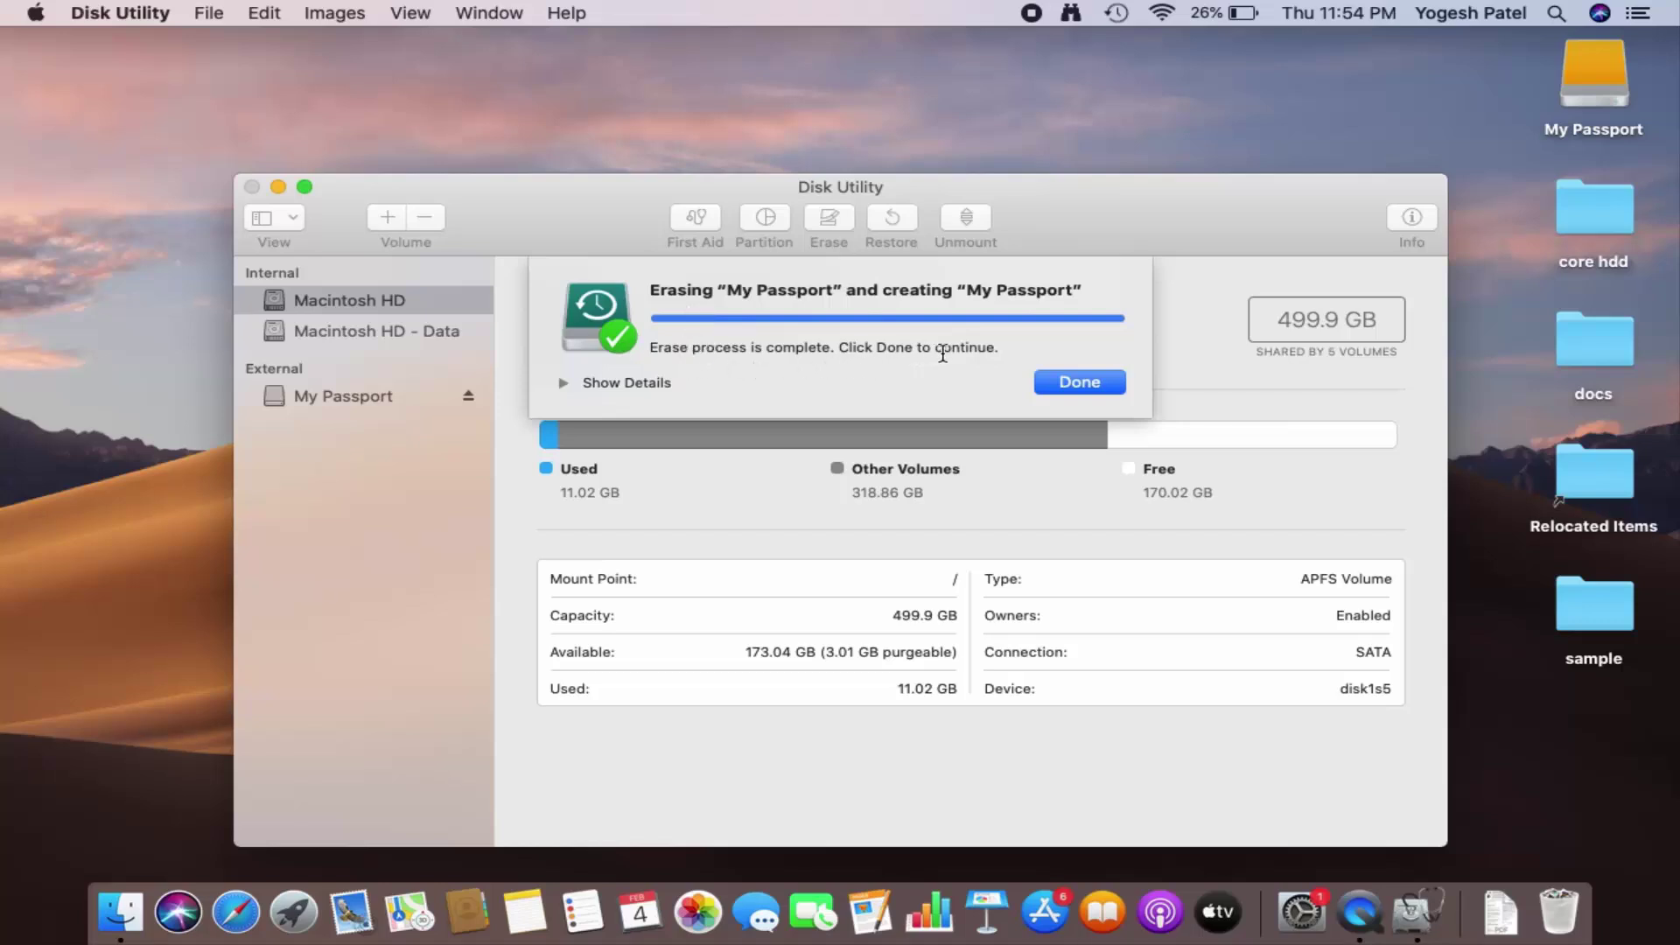
- Dismiss the erase notice, verify My Passport now shows ExFAT, and quit Disk Utility
left_click(1086, 388)
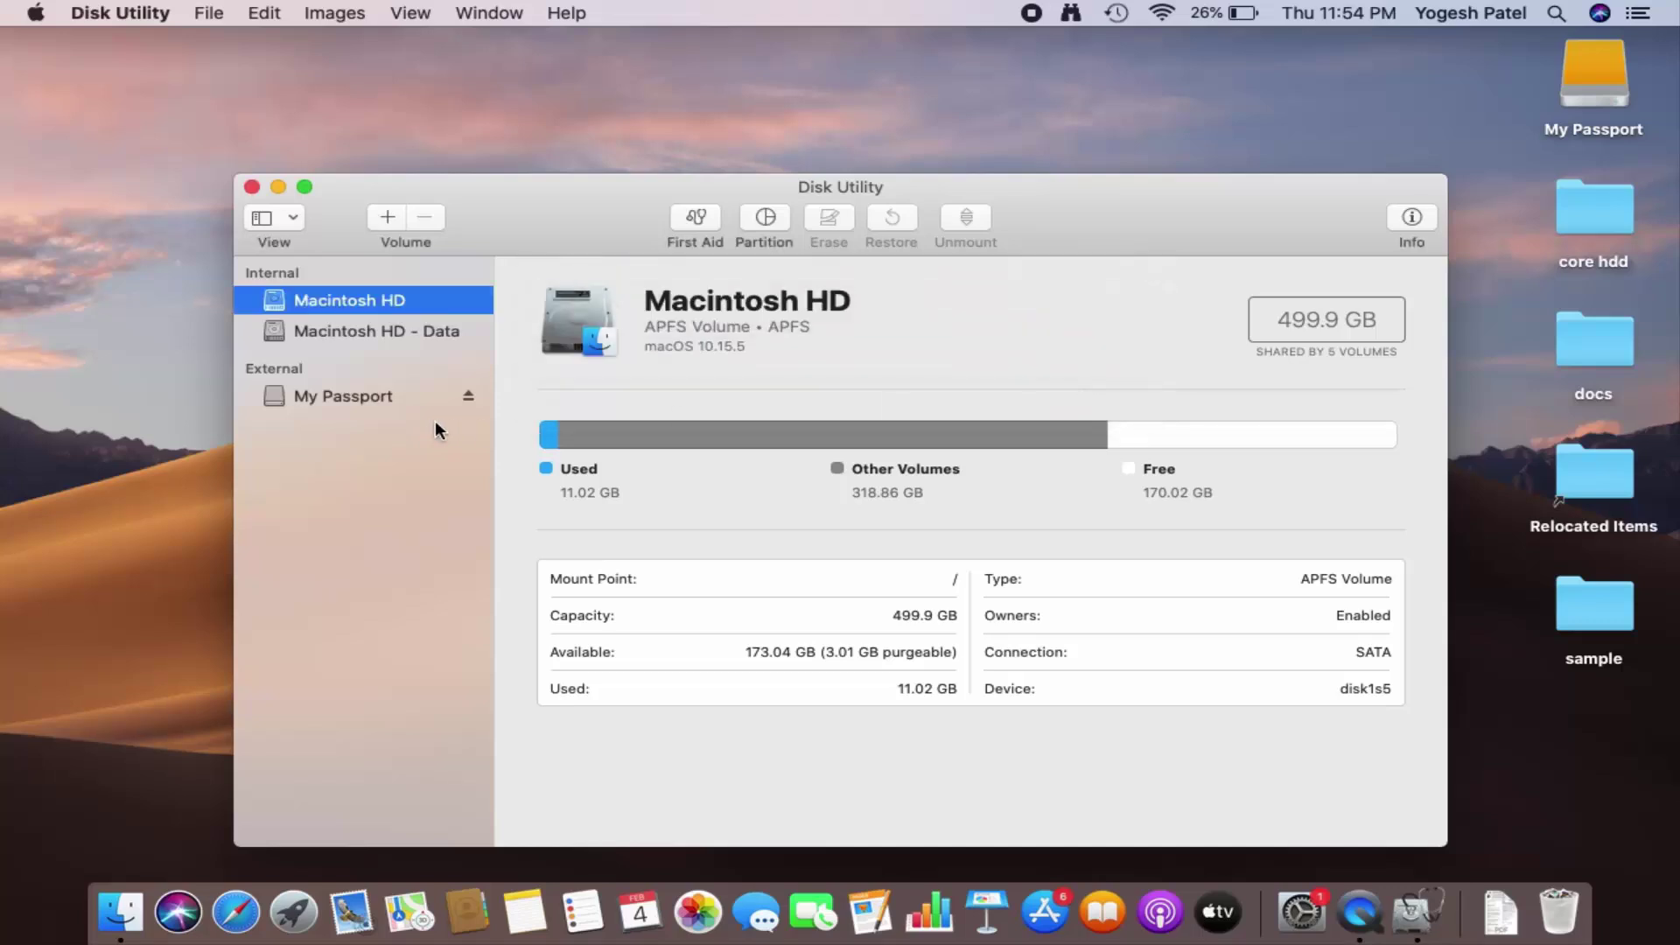
left_click(387, 395)
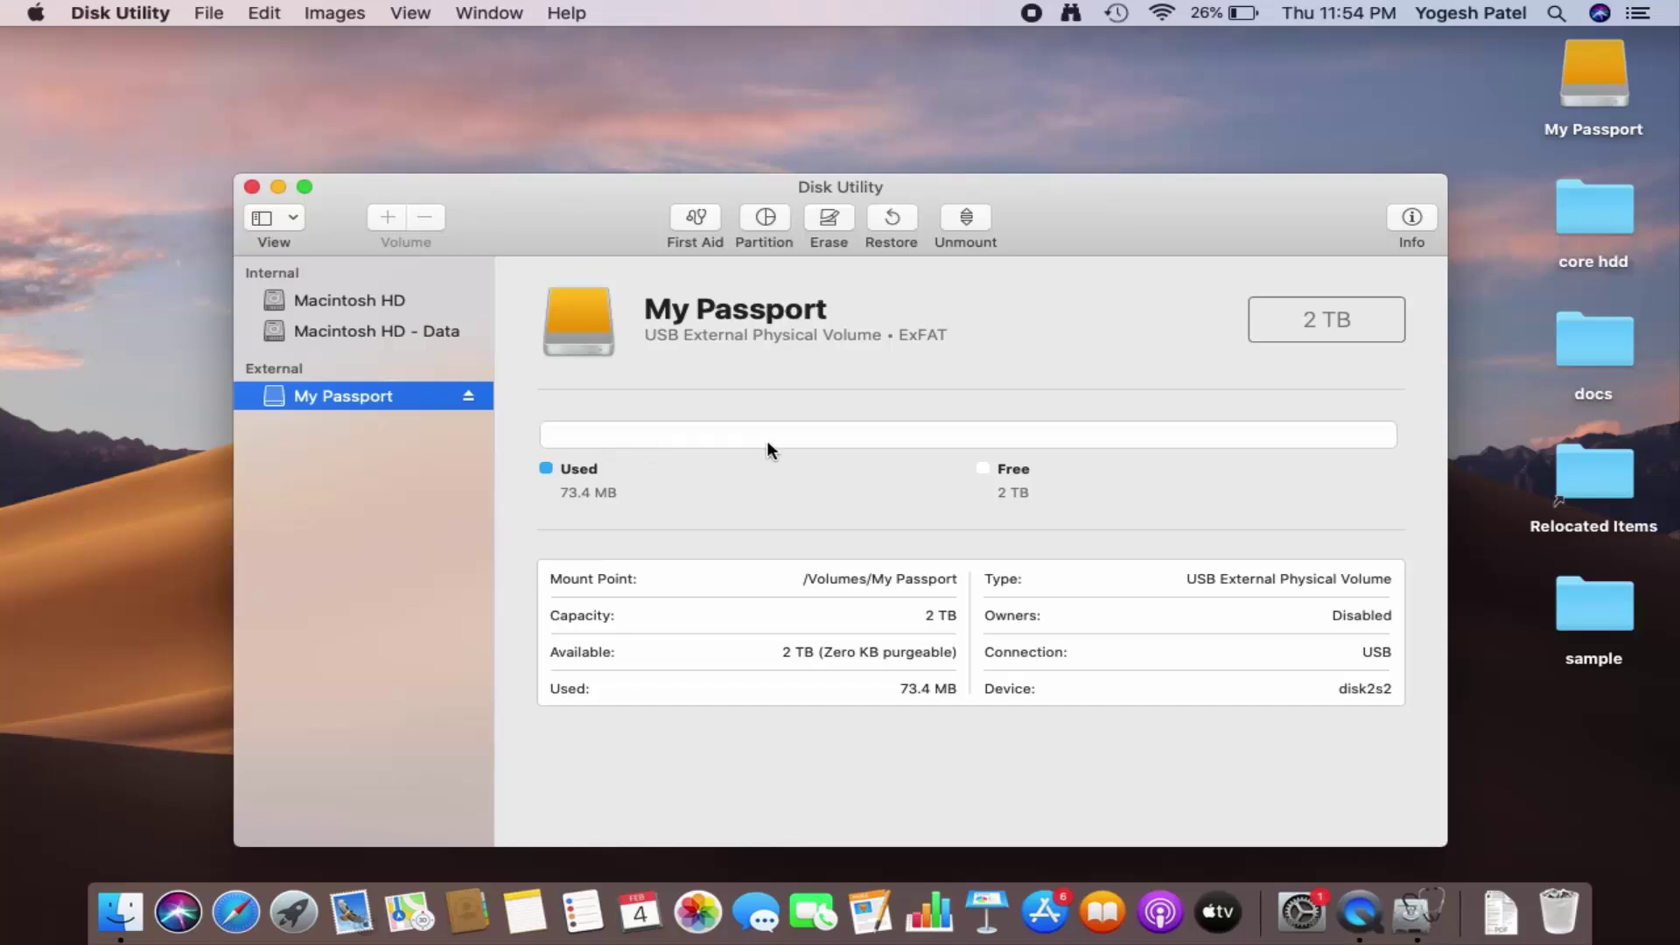
double_click(921, 336)
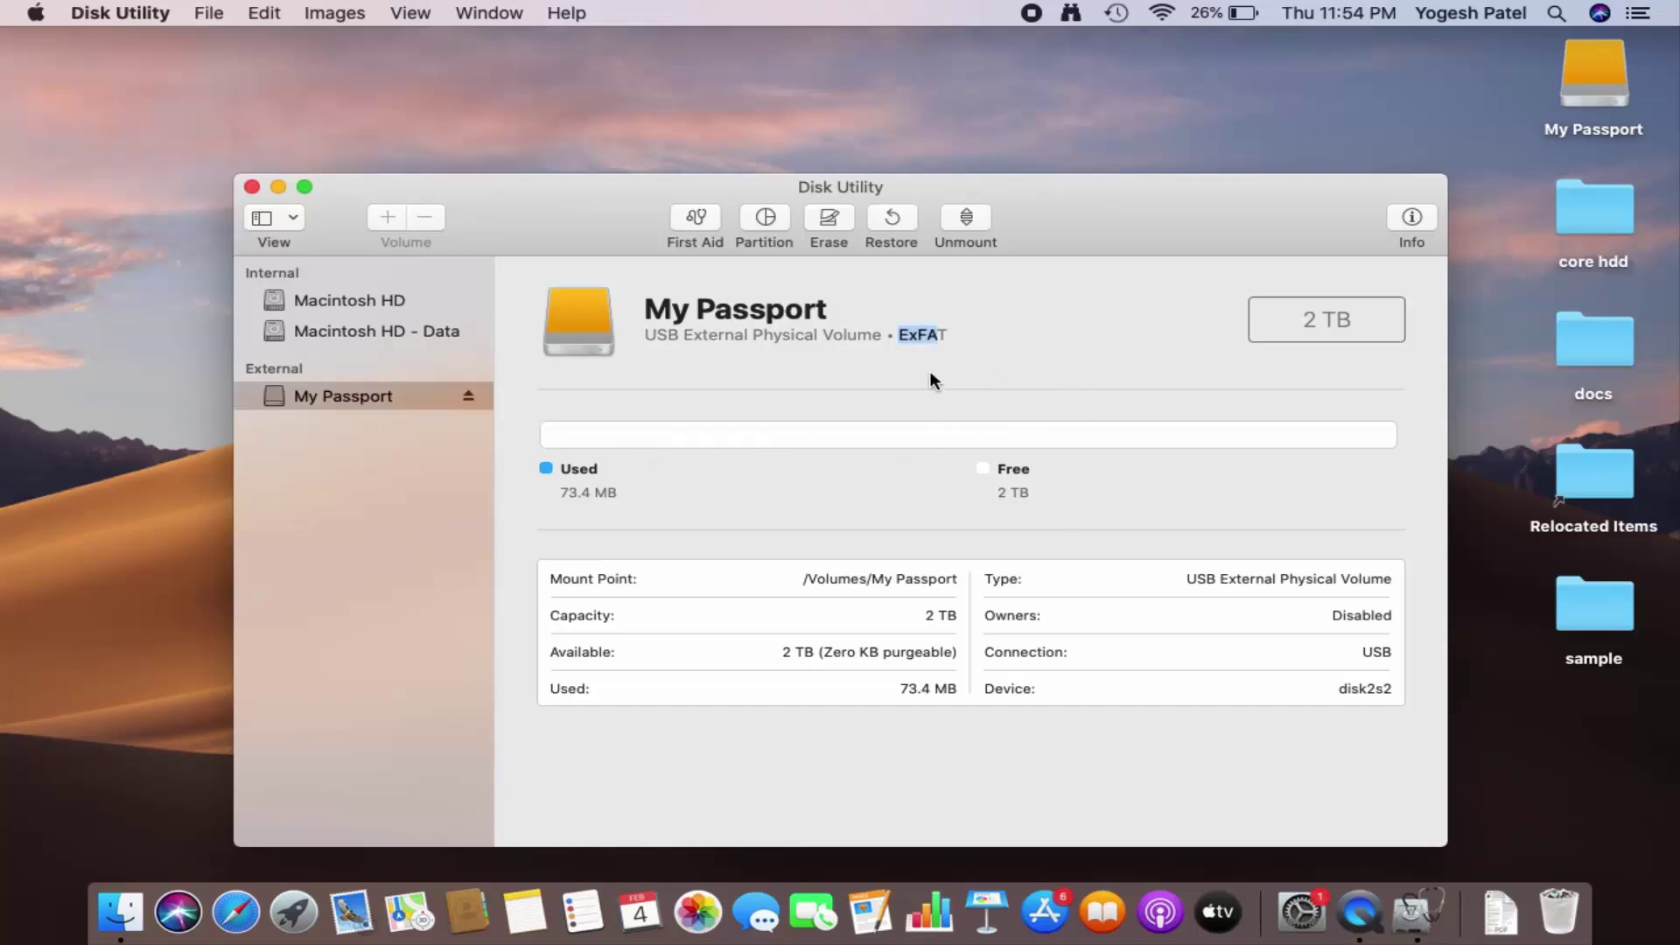
left_click(918, 340)
double_click(918, 340)
left_click(249, 189)
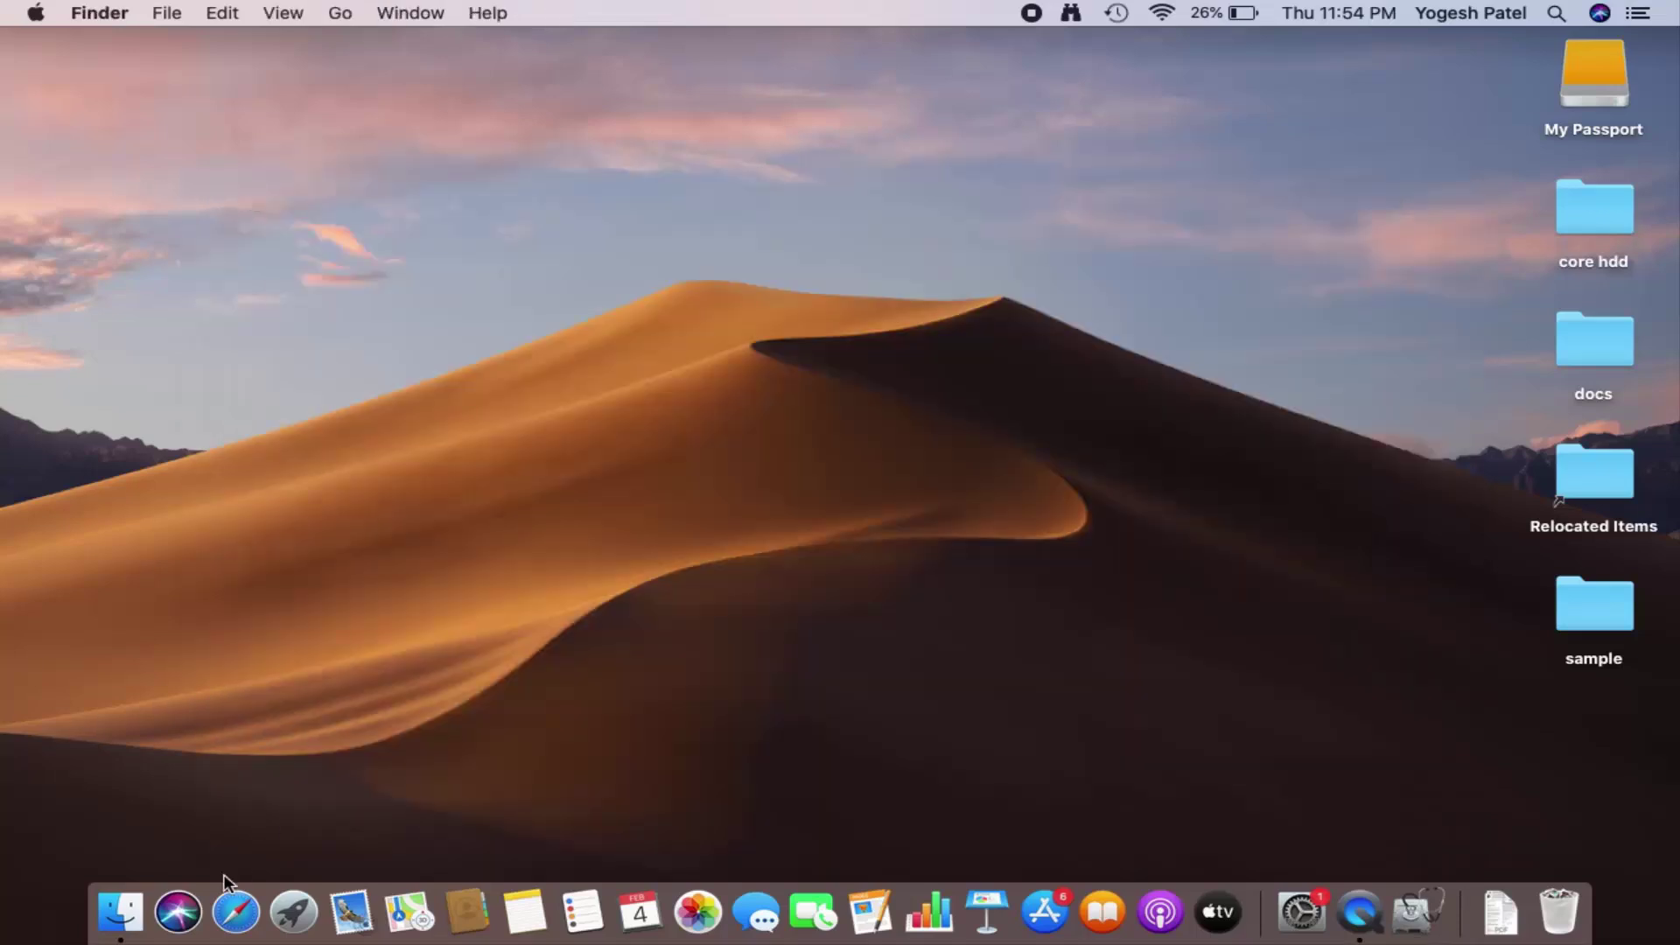
- Open Get Info for My Passport in Finder and confirm its format reads ExFAT
left_click(108, 921)
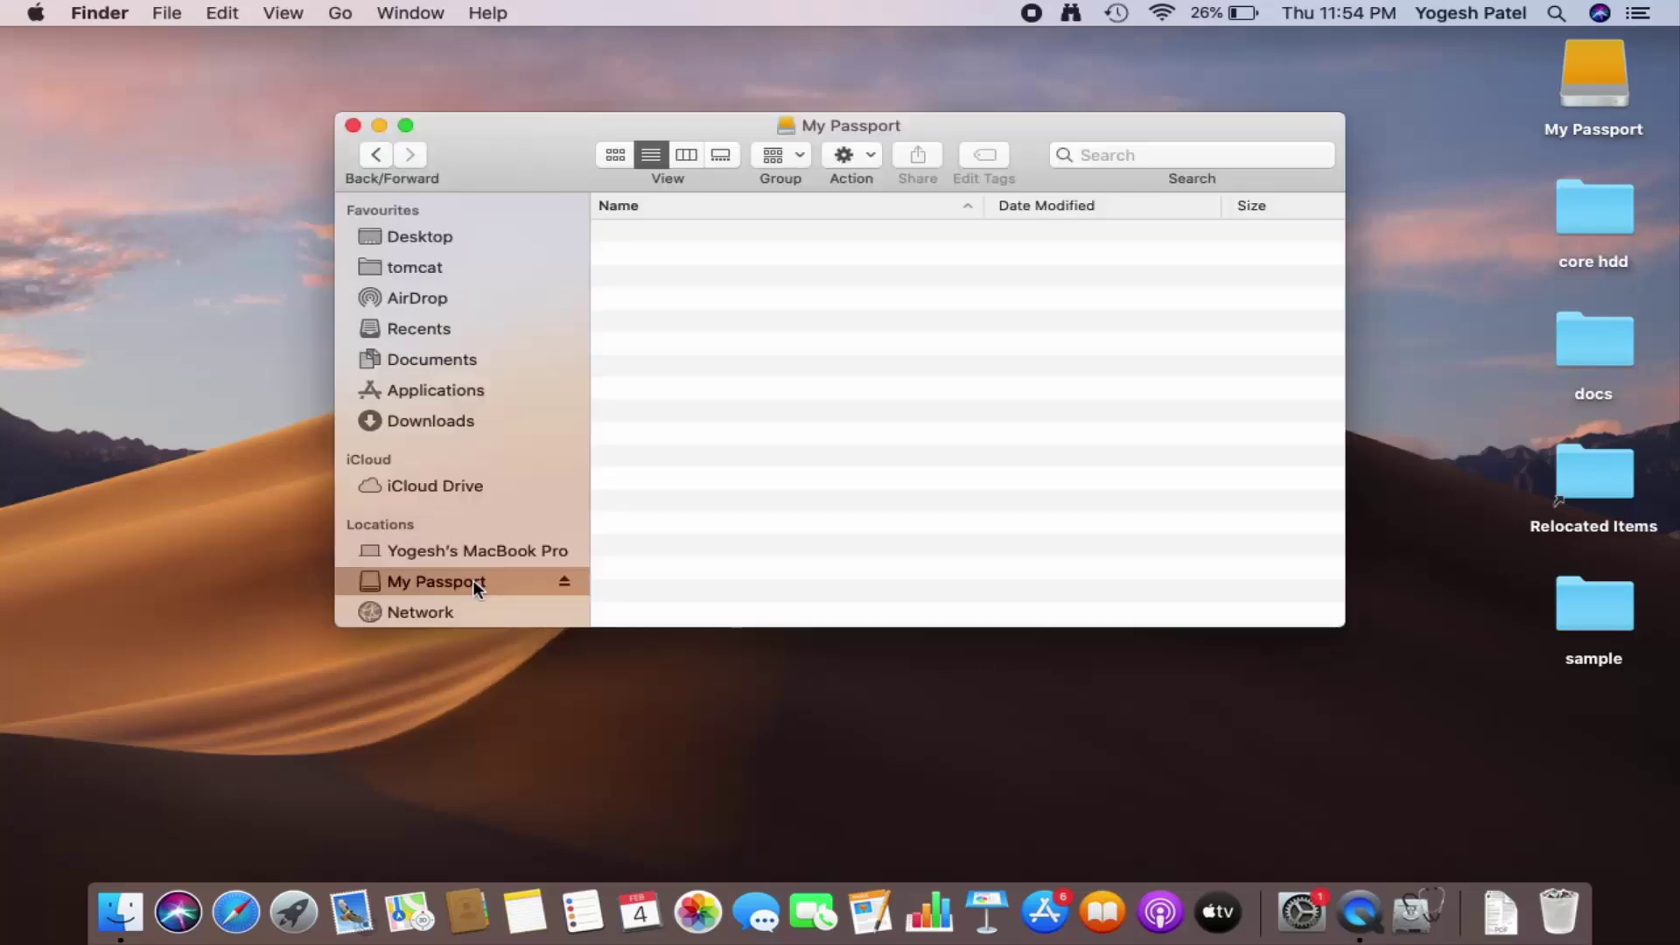
right_click(473, 585)
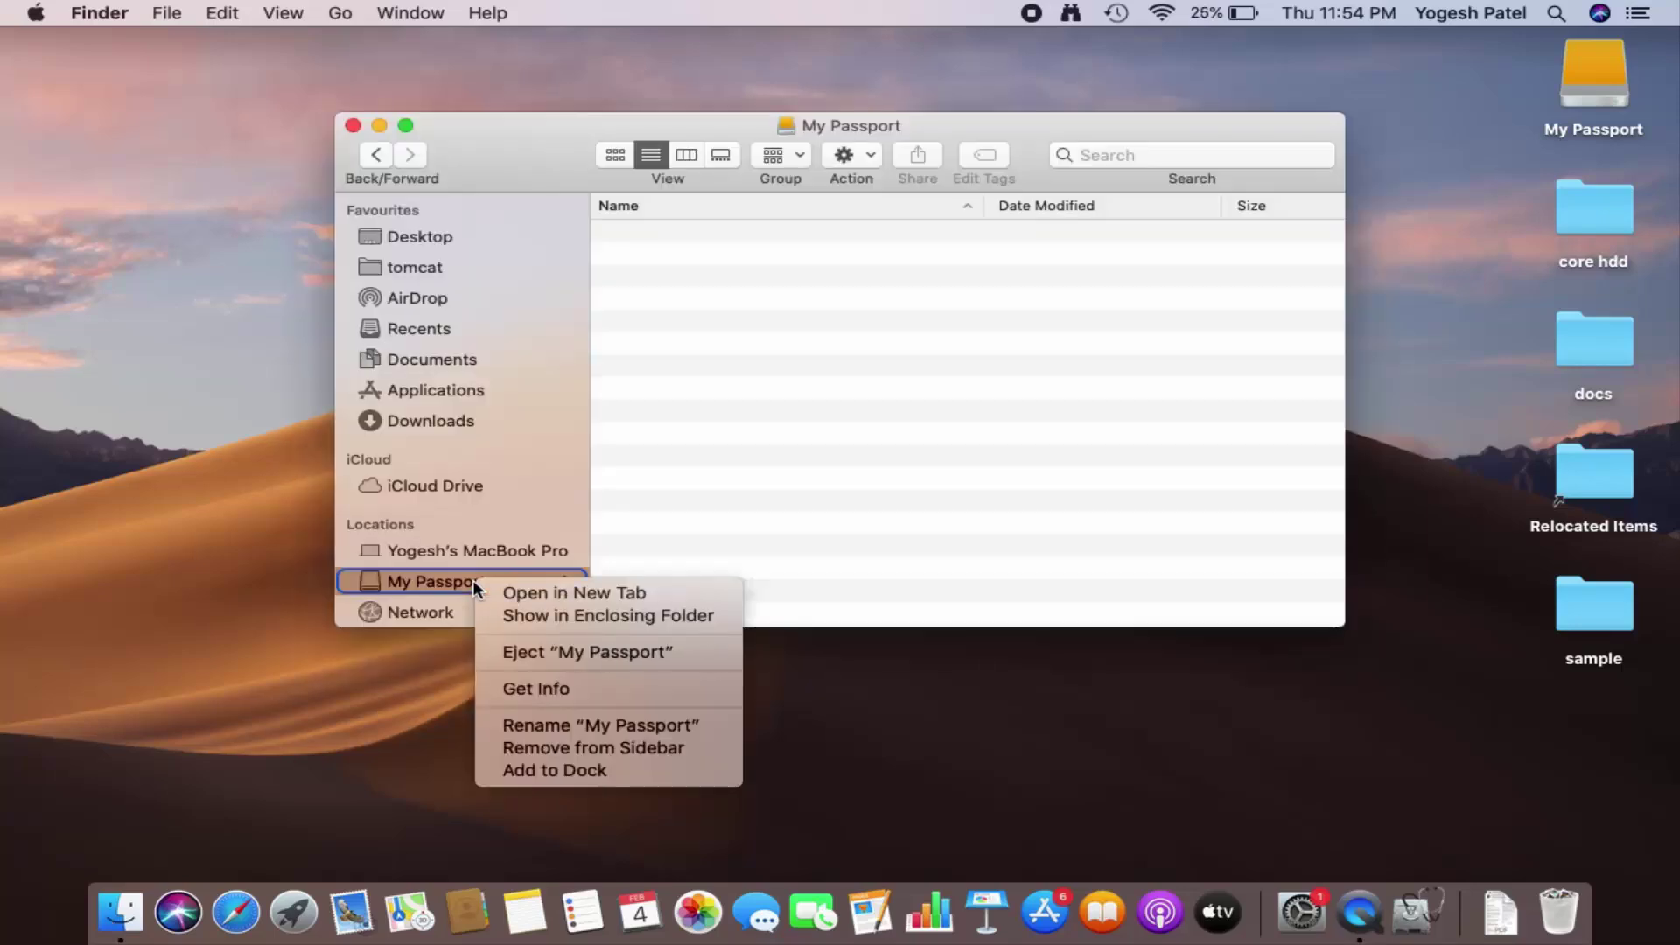
left_click(548, 692)
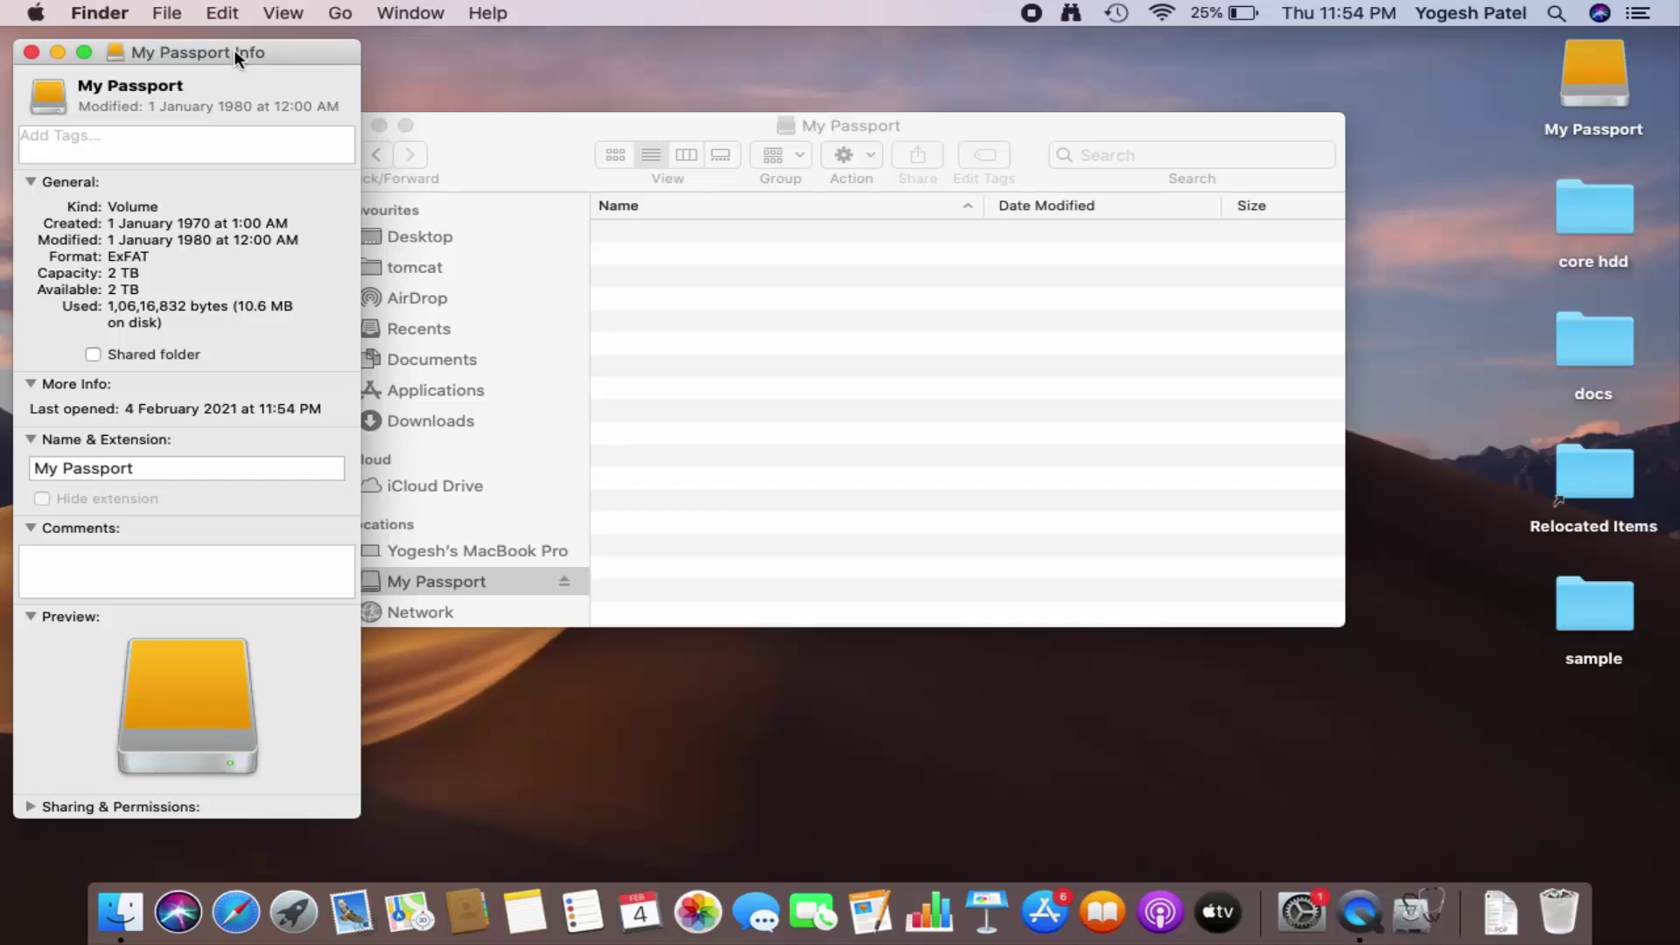
left_click_drag(235, 51, 723, 55)
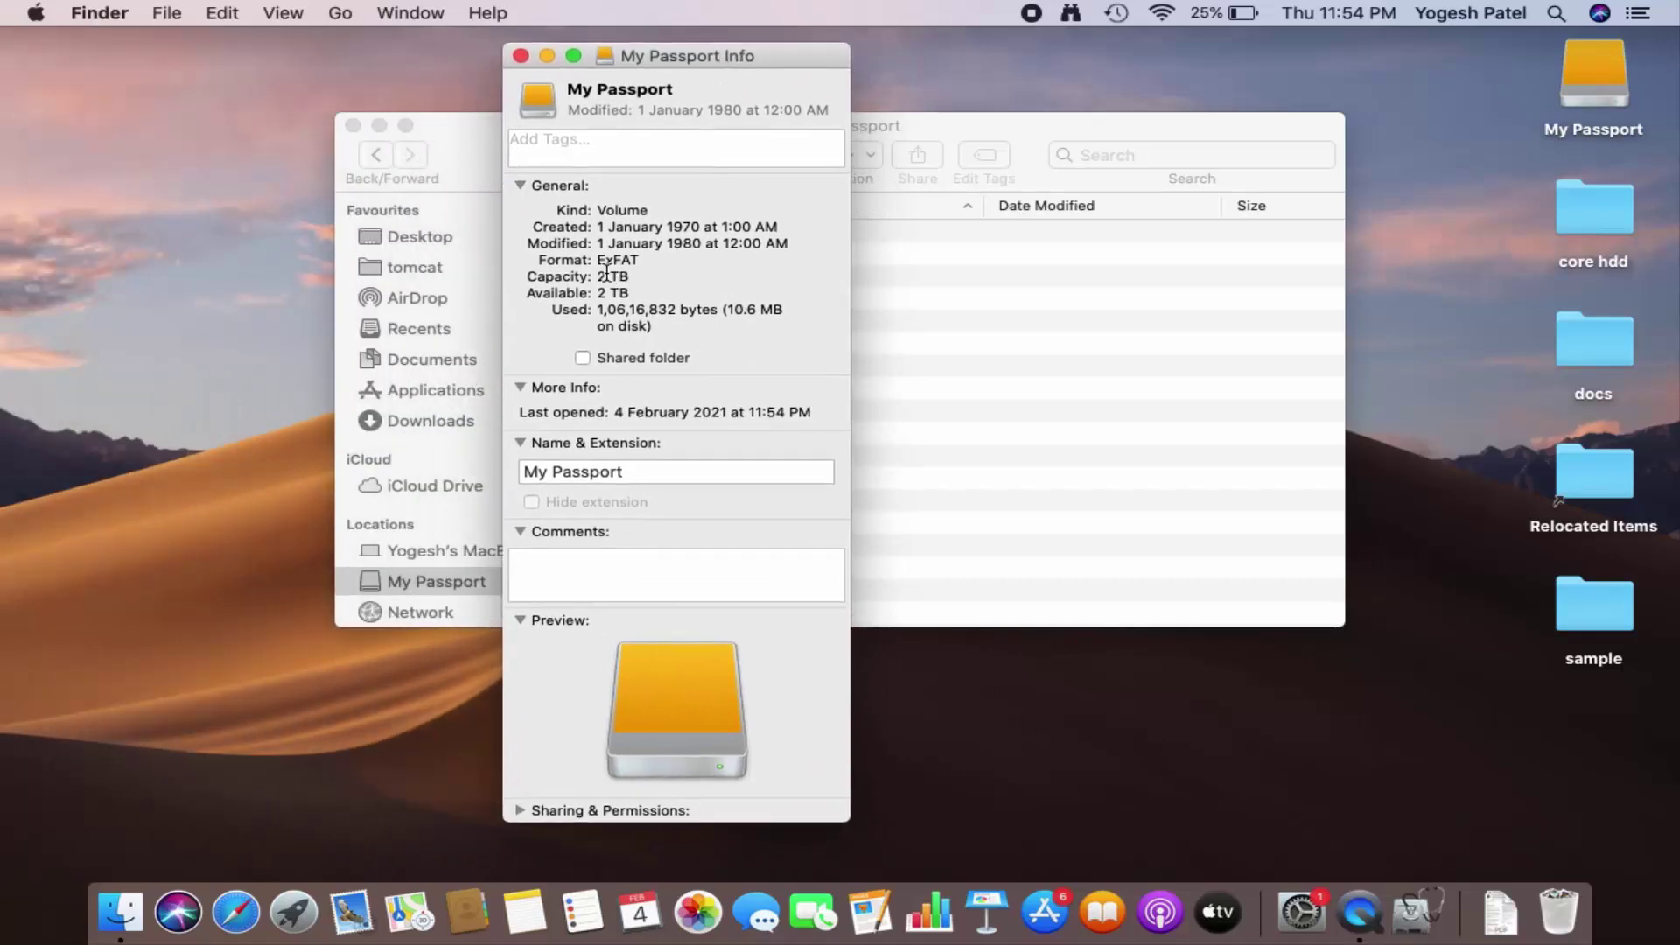
left_click_drag(596, 260, 639, 260)
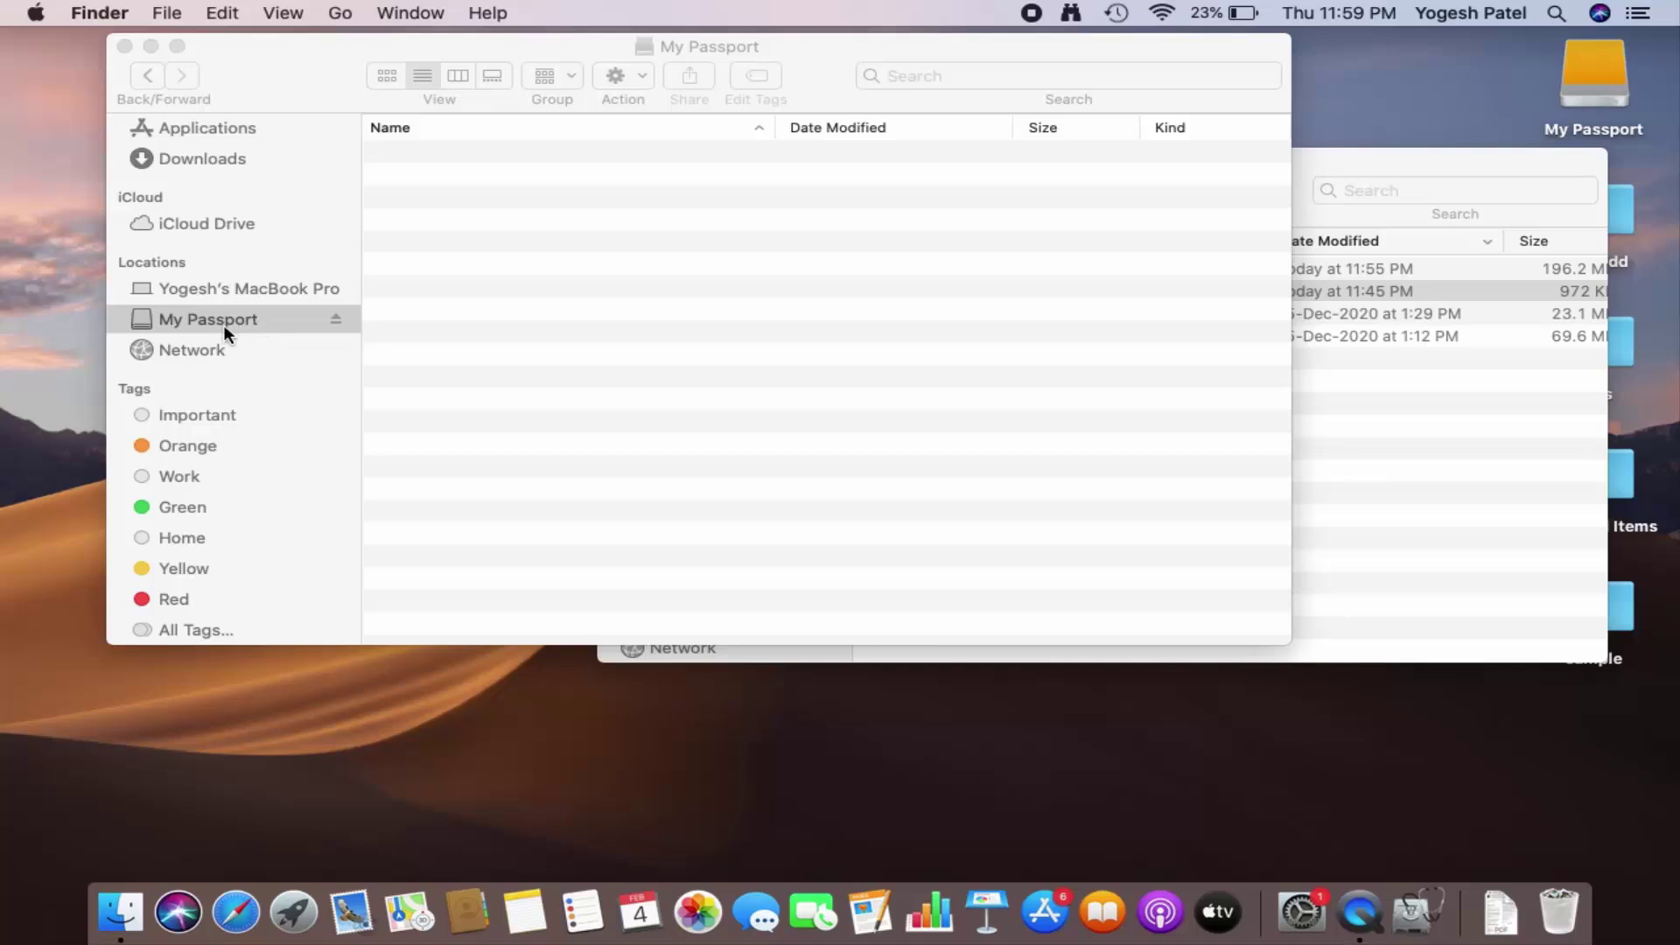
- Drag the 'Screen Recording 2021-02-04 at 11.46.36 PM' video from videos onto My Passport
left_click(1435, 513)
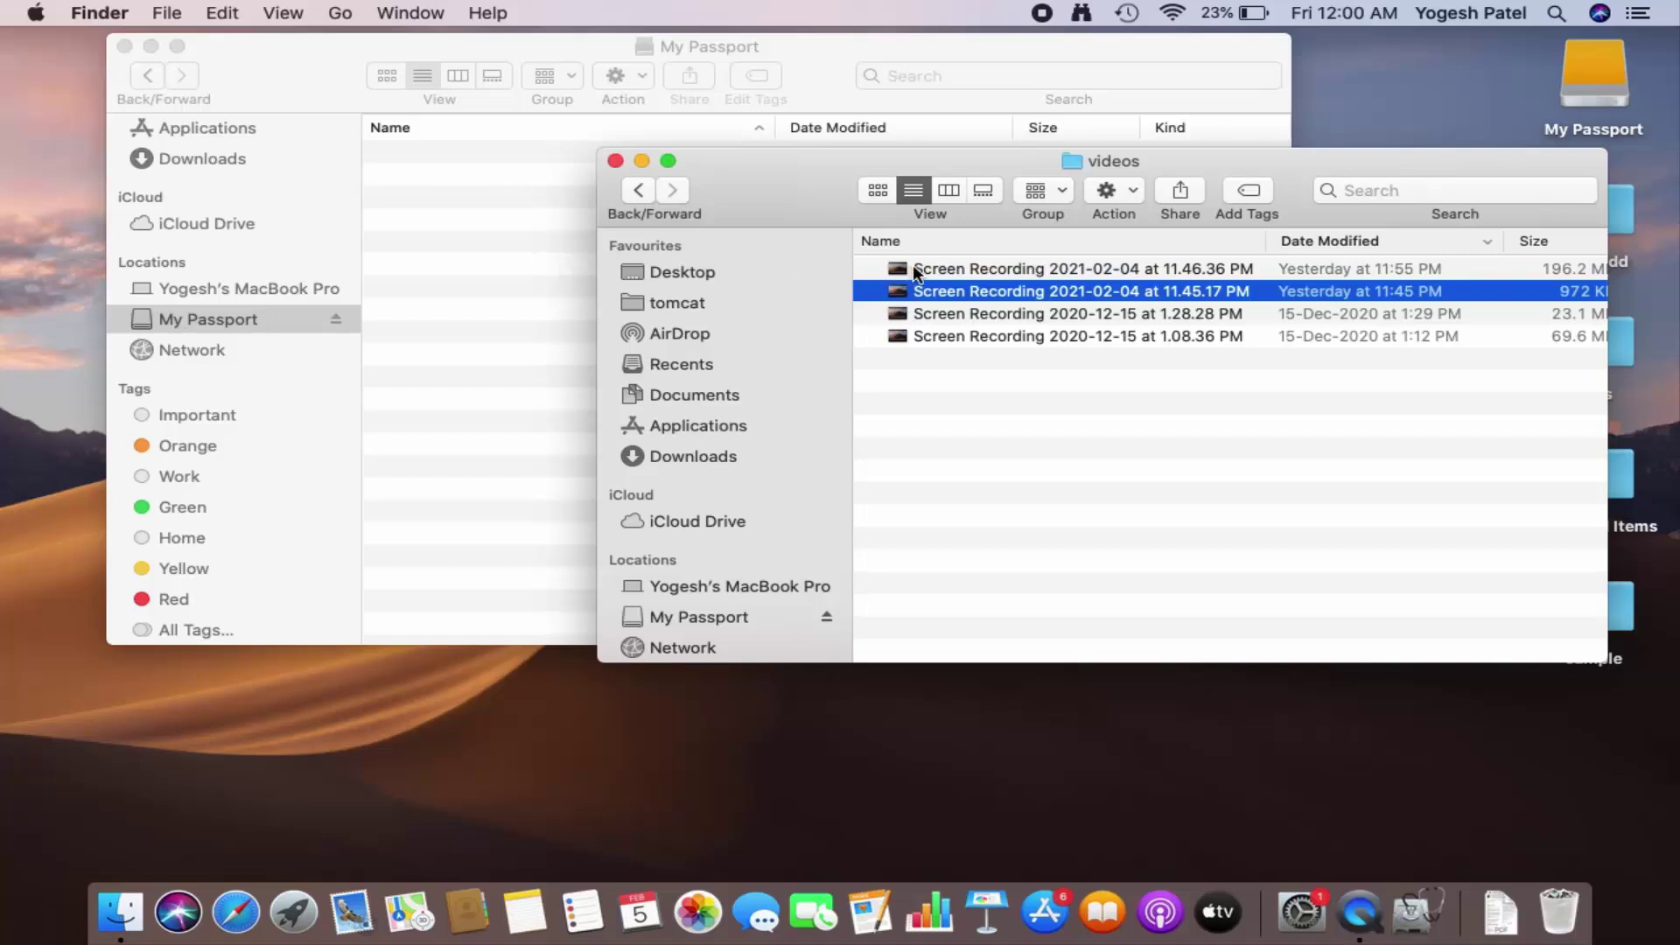
left_click(938, 271)
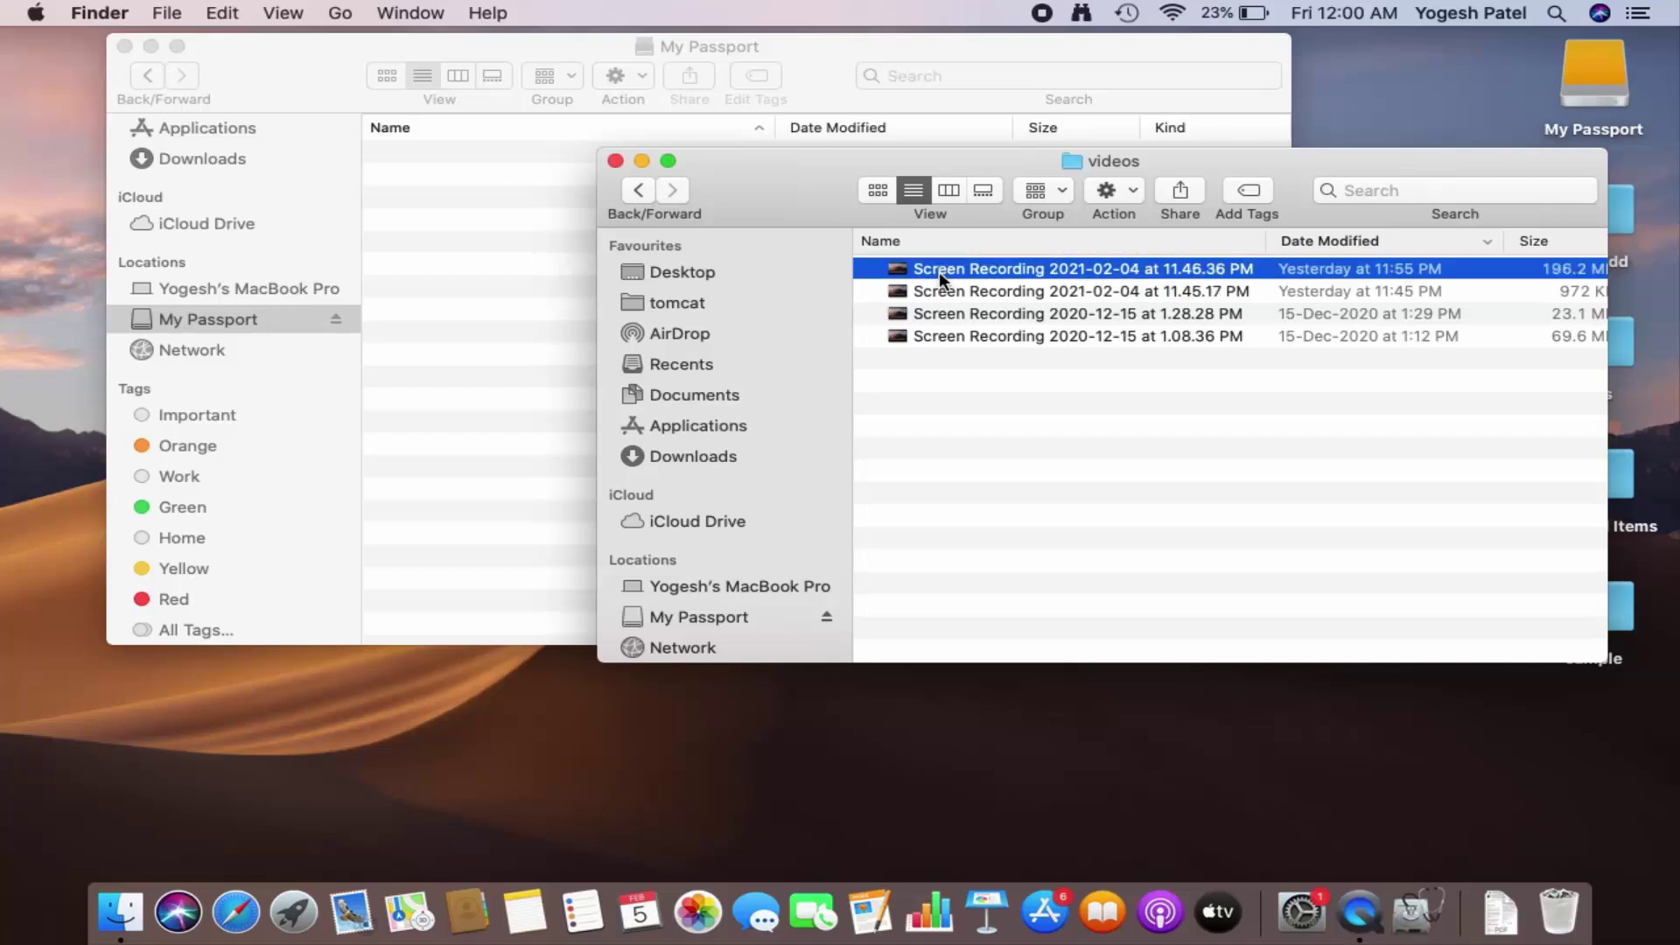
left_click_drag(938, 272, 426, 225)
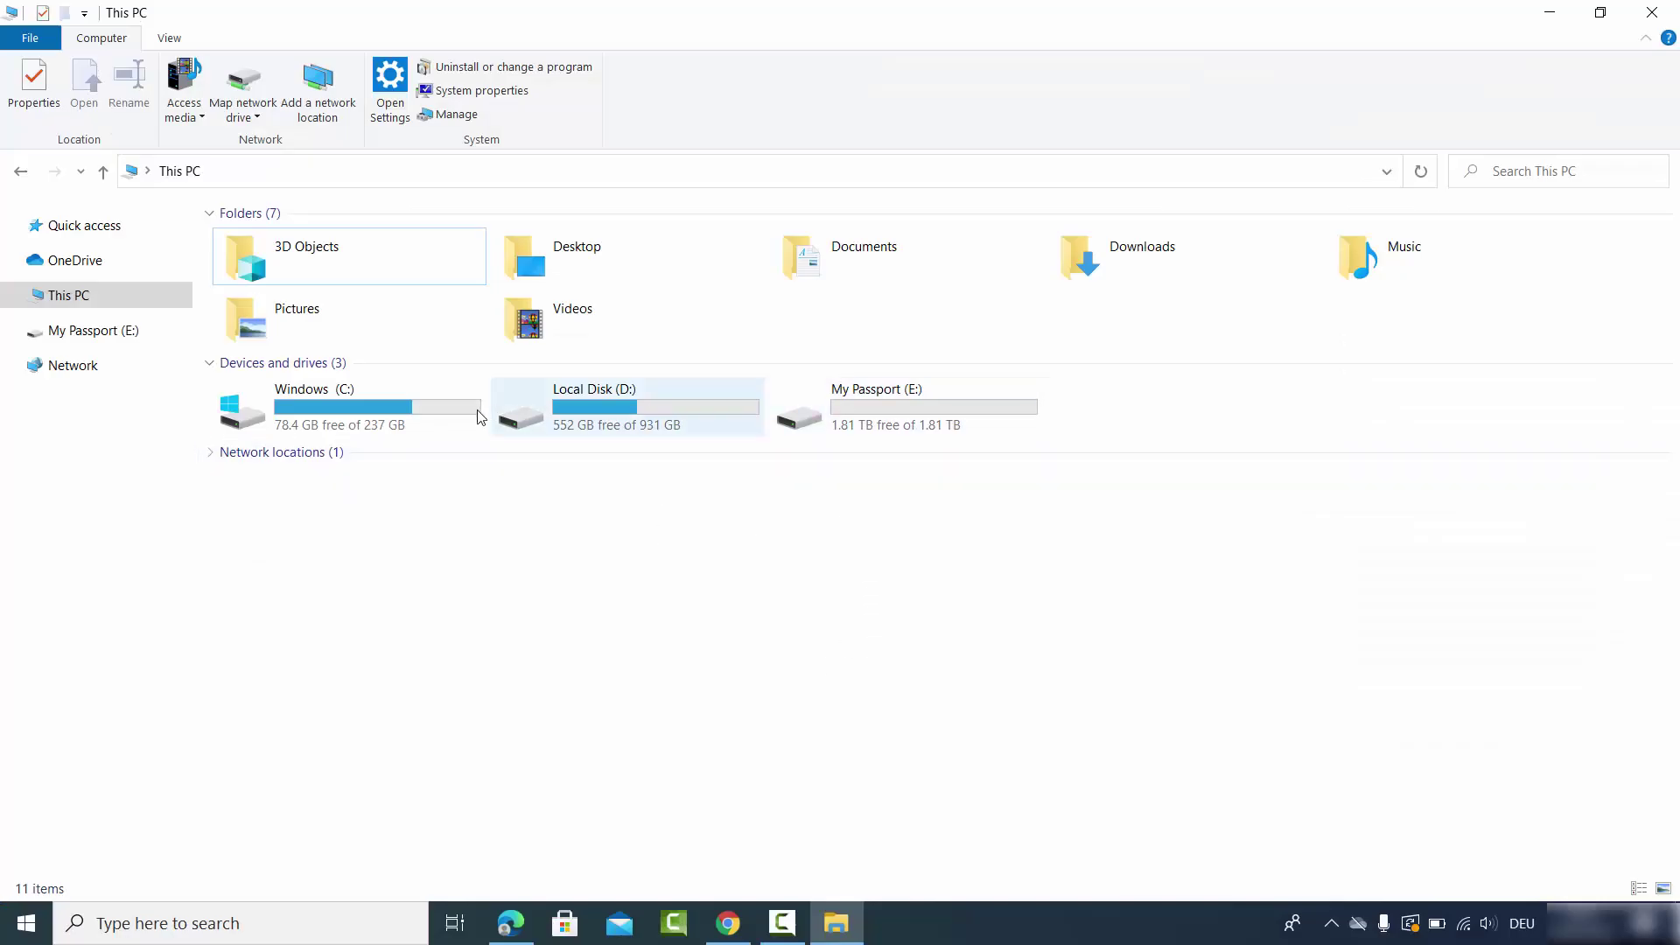
- Open My Passport (E:) in File Explorer to view the two copied Screen Recording MOV files
double_click(882, 415)
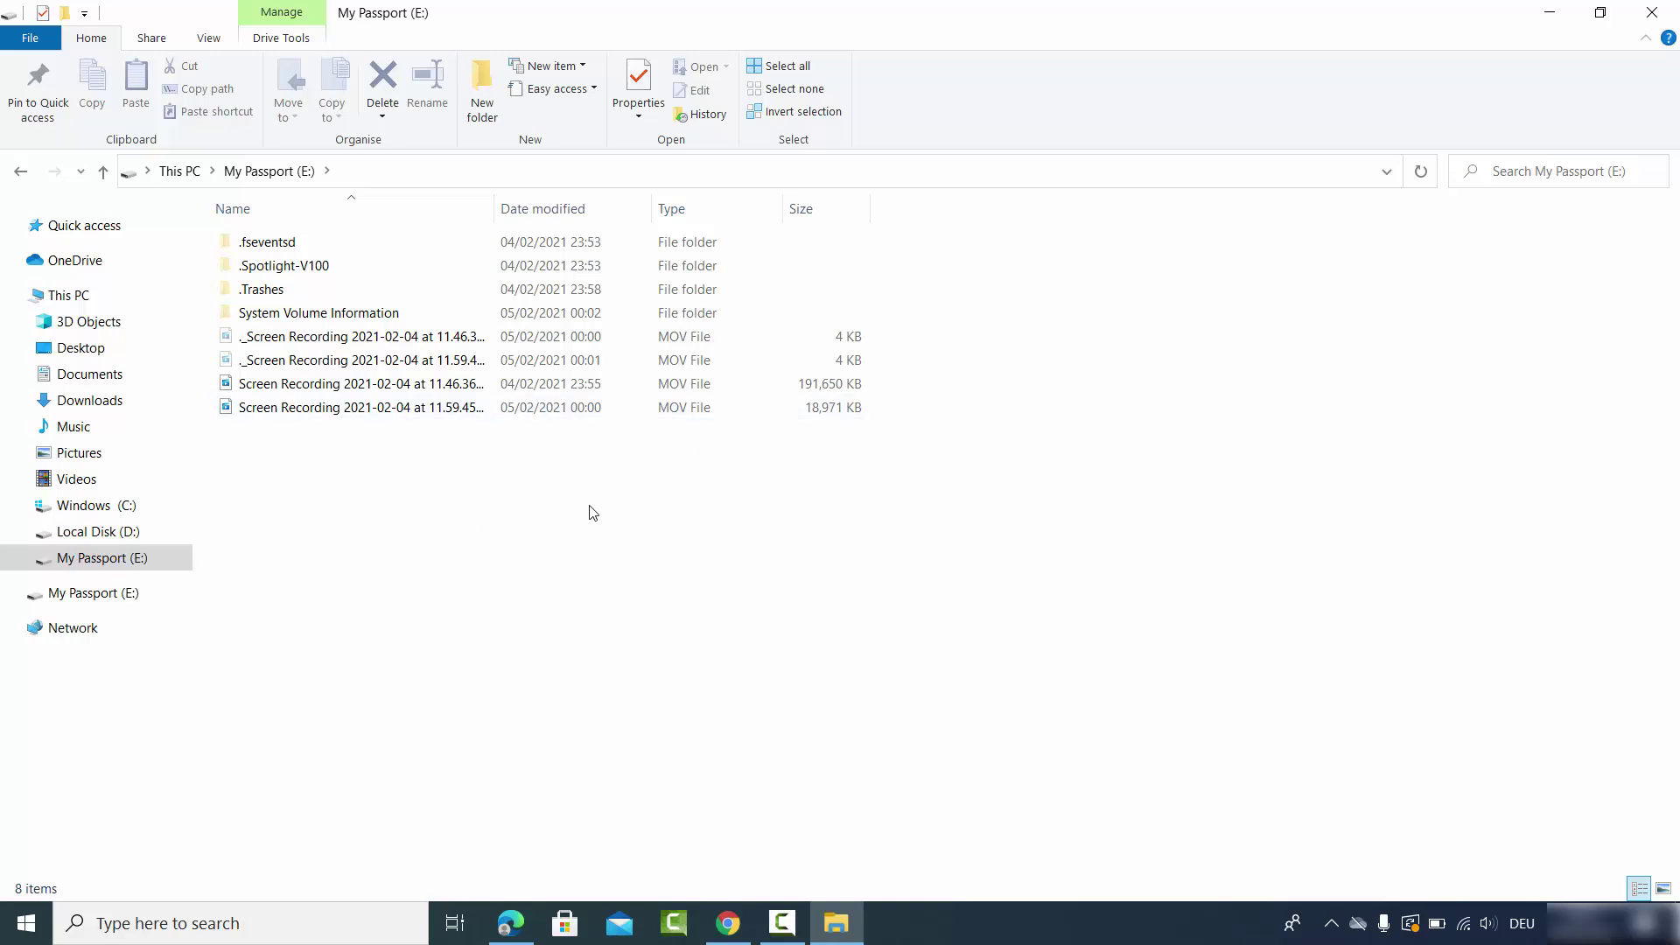
left_click_drag(868, 453, 364, 395)
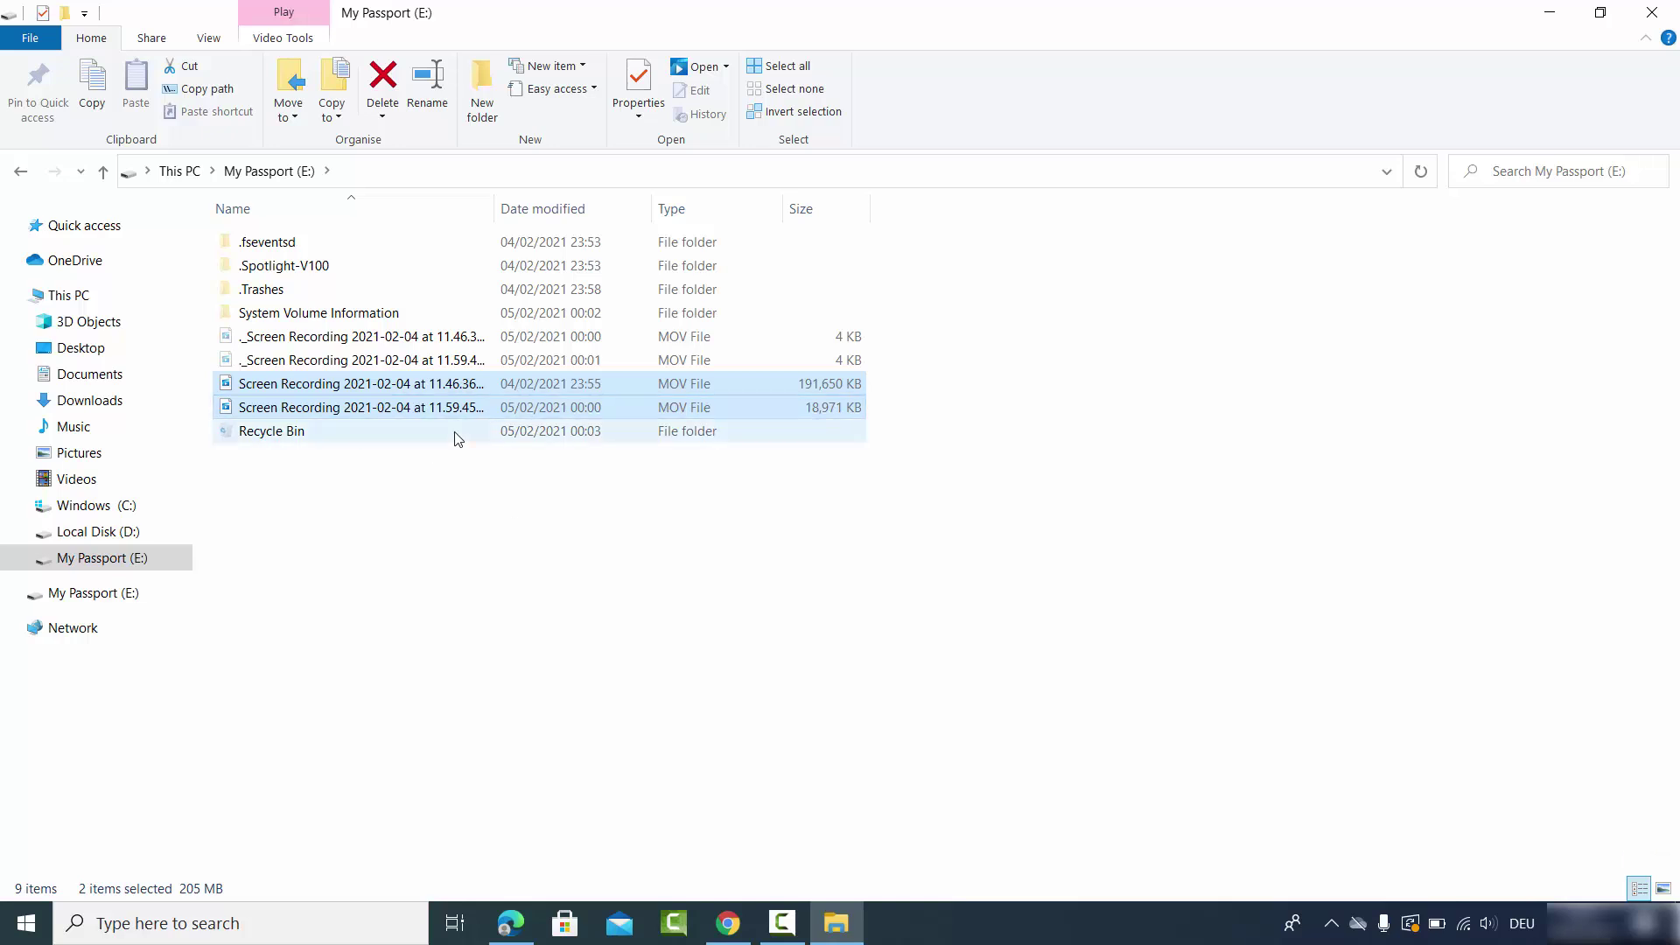
left_click(131, 560)
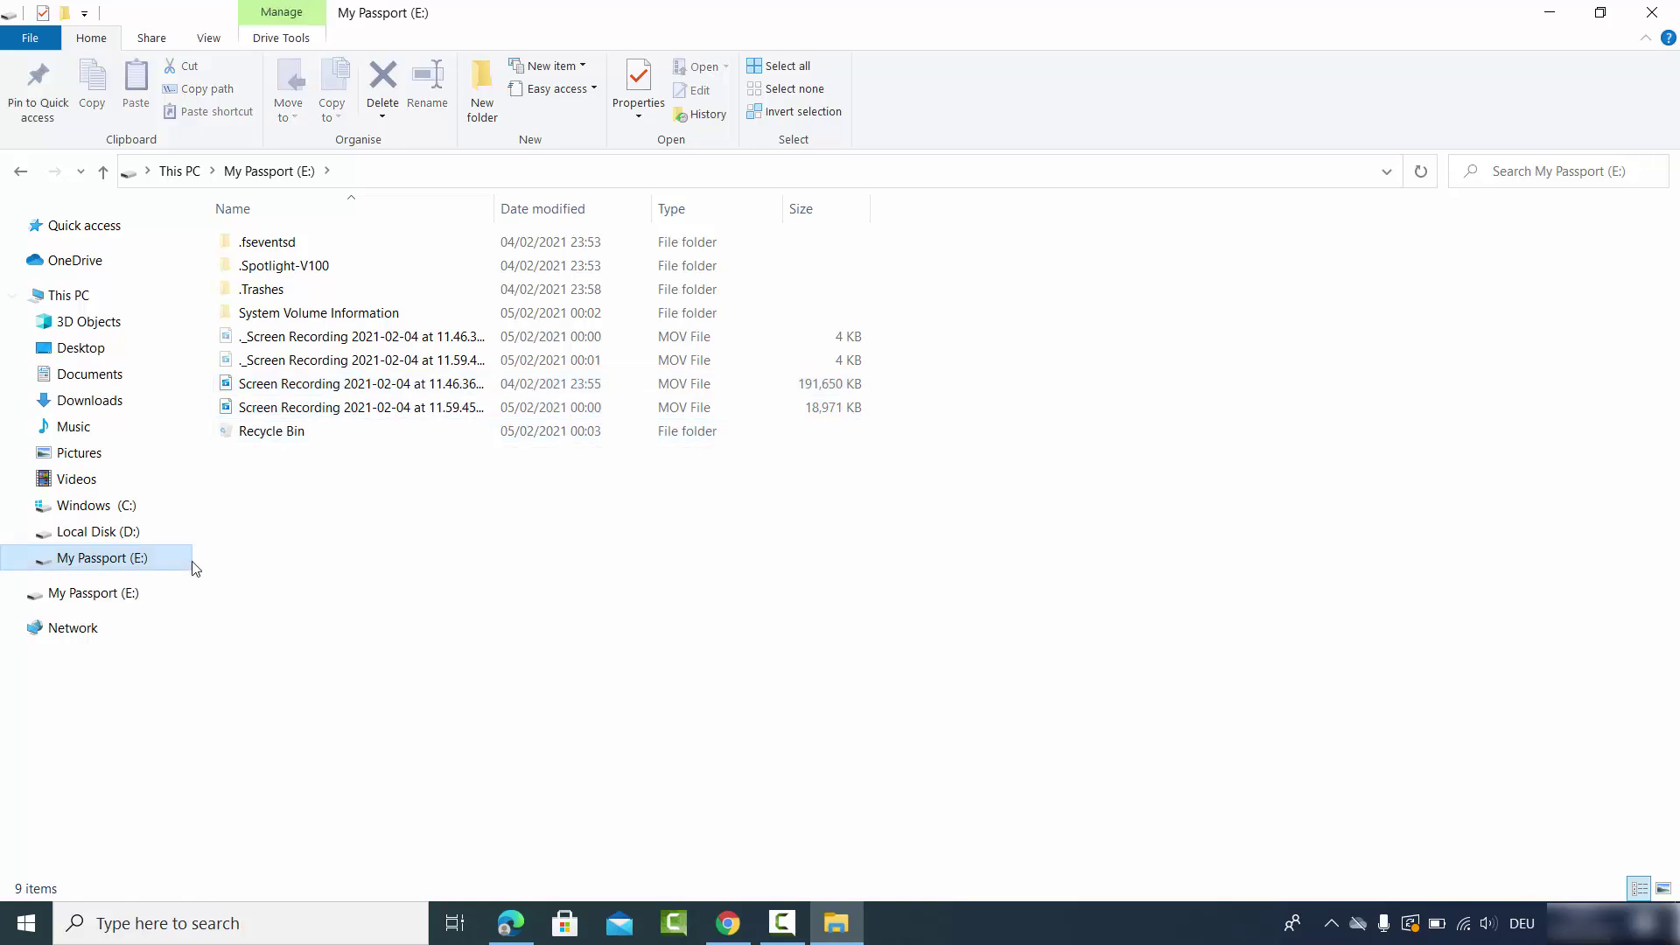
- Choose Format from My Passport (E:)'s context menu to check its exFAT file system
right_click(133, 564)
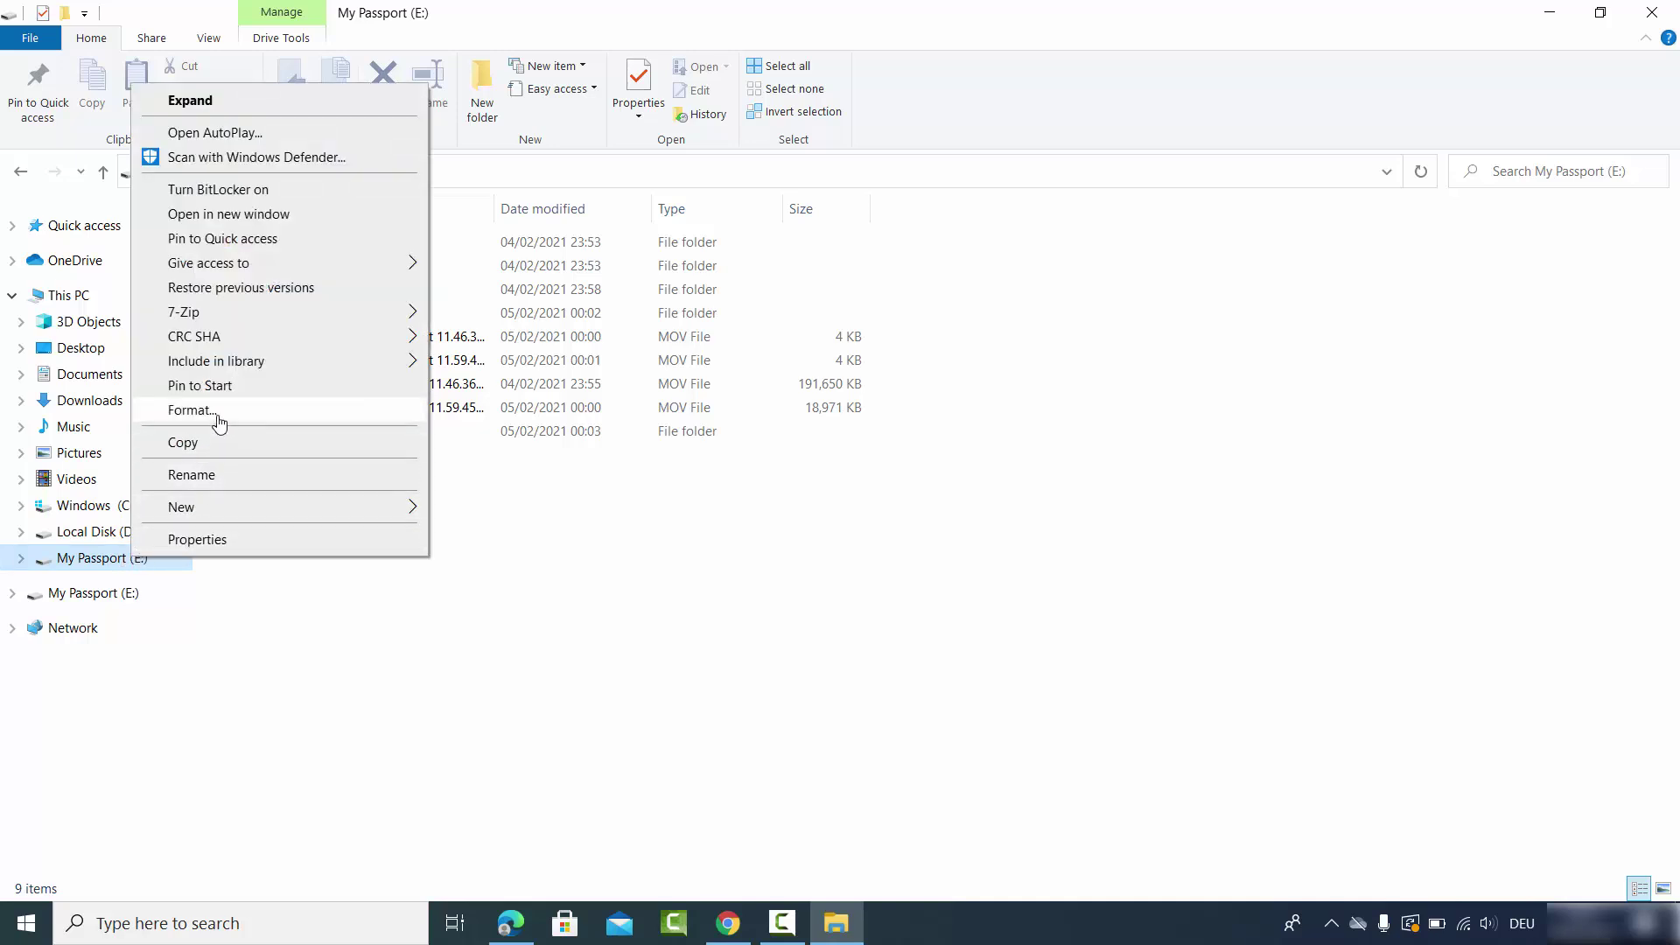
left_click(201, 540)
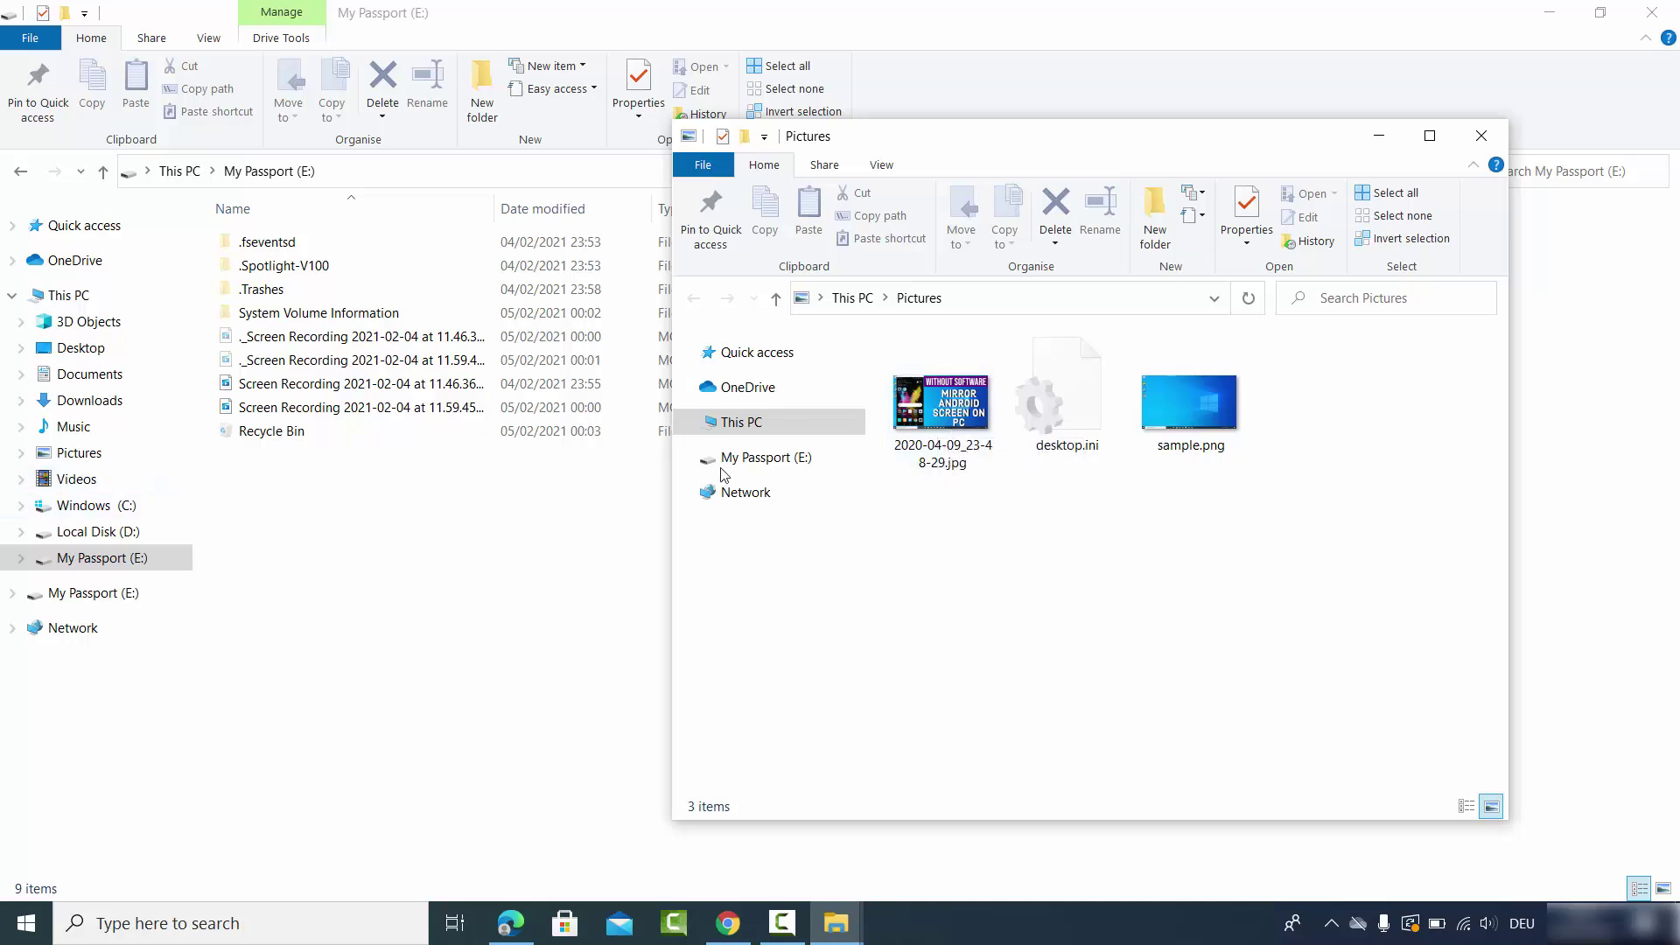
- Copy the 2020-04-09 JPG from Pictures onto My Passport (E:)
left_click_drag(942, 427, 375, 558)
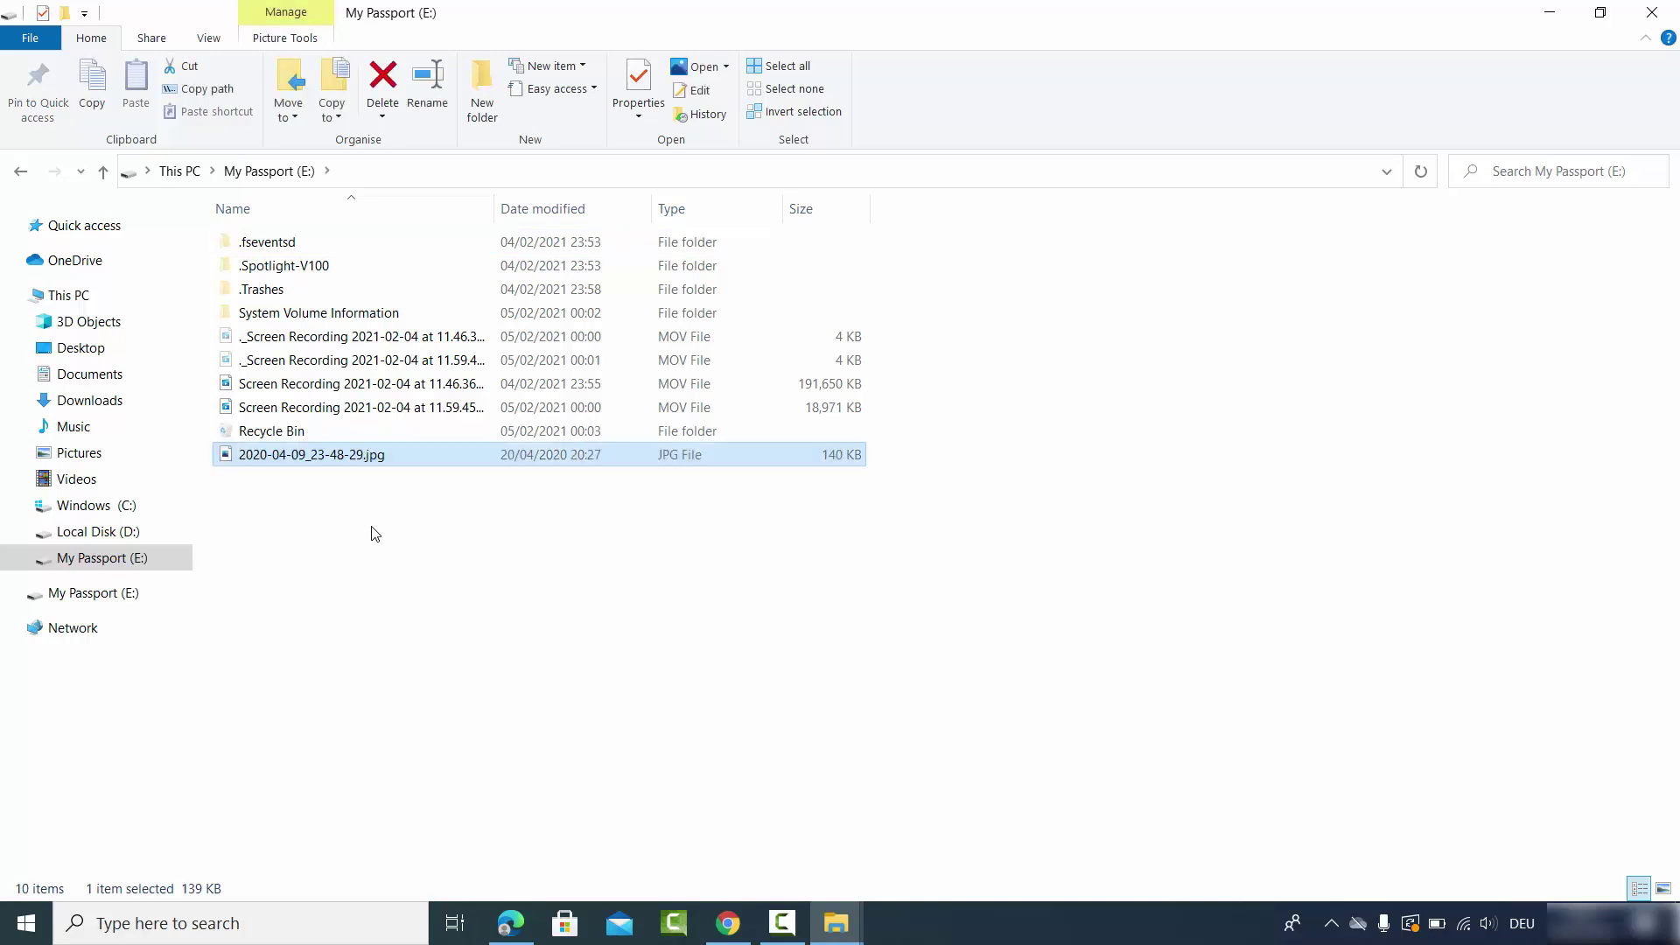
mouse_move(839, 920)
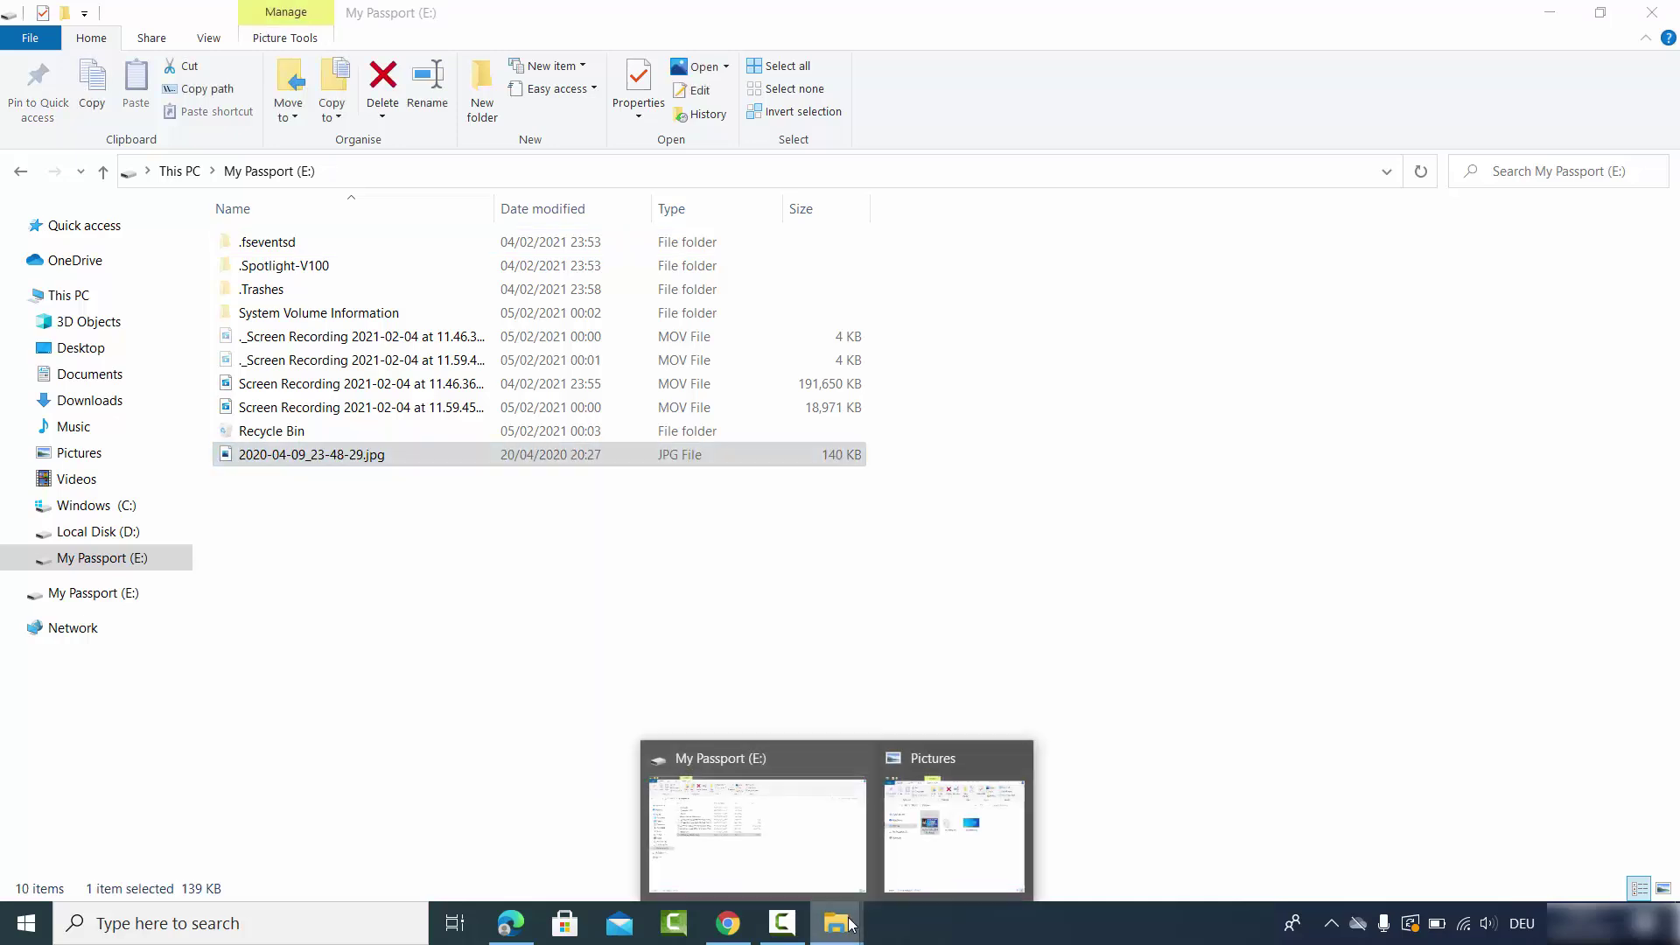
left_click(967, 791)
- Copy both Screen Recording MOV files from My Passport (E:) and paste them into Pictures
left_click(332, 388)
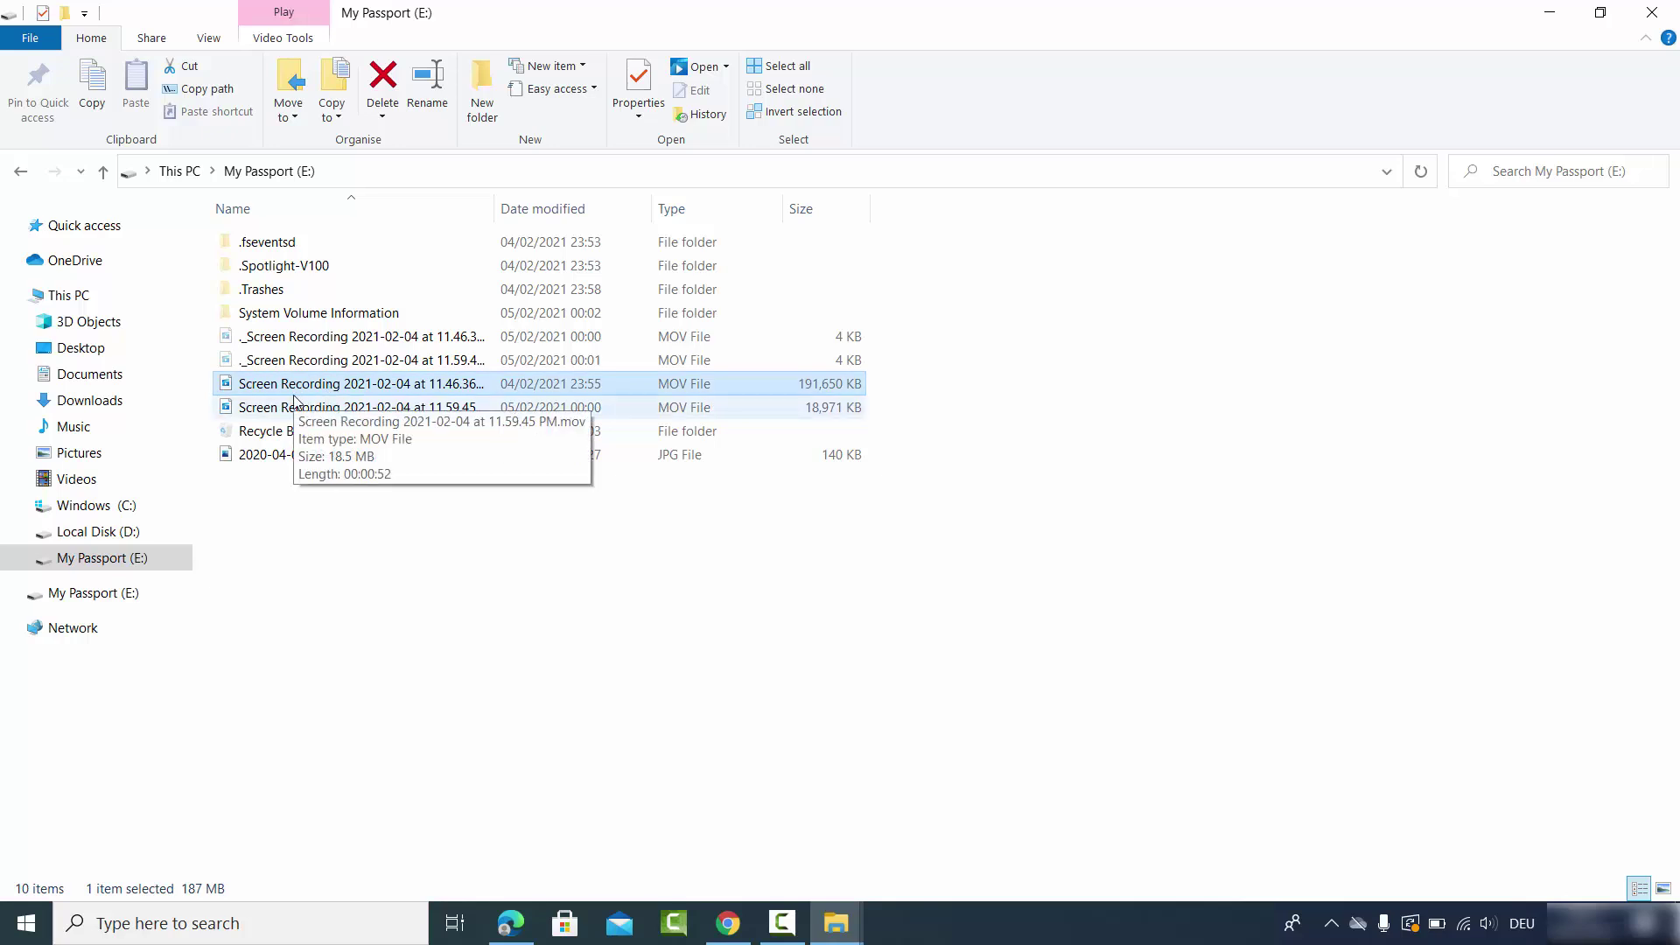
left_click(296, 407, "ctrl")
key("ctrl+c")
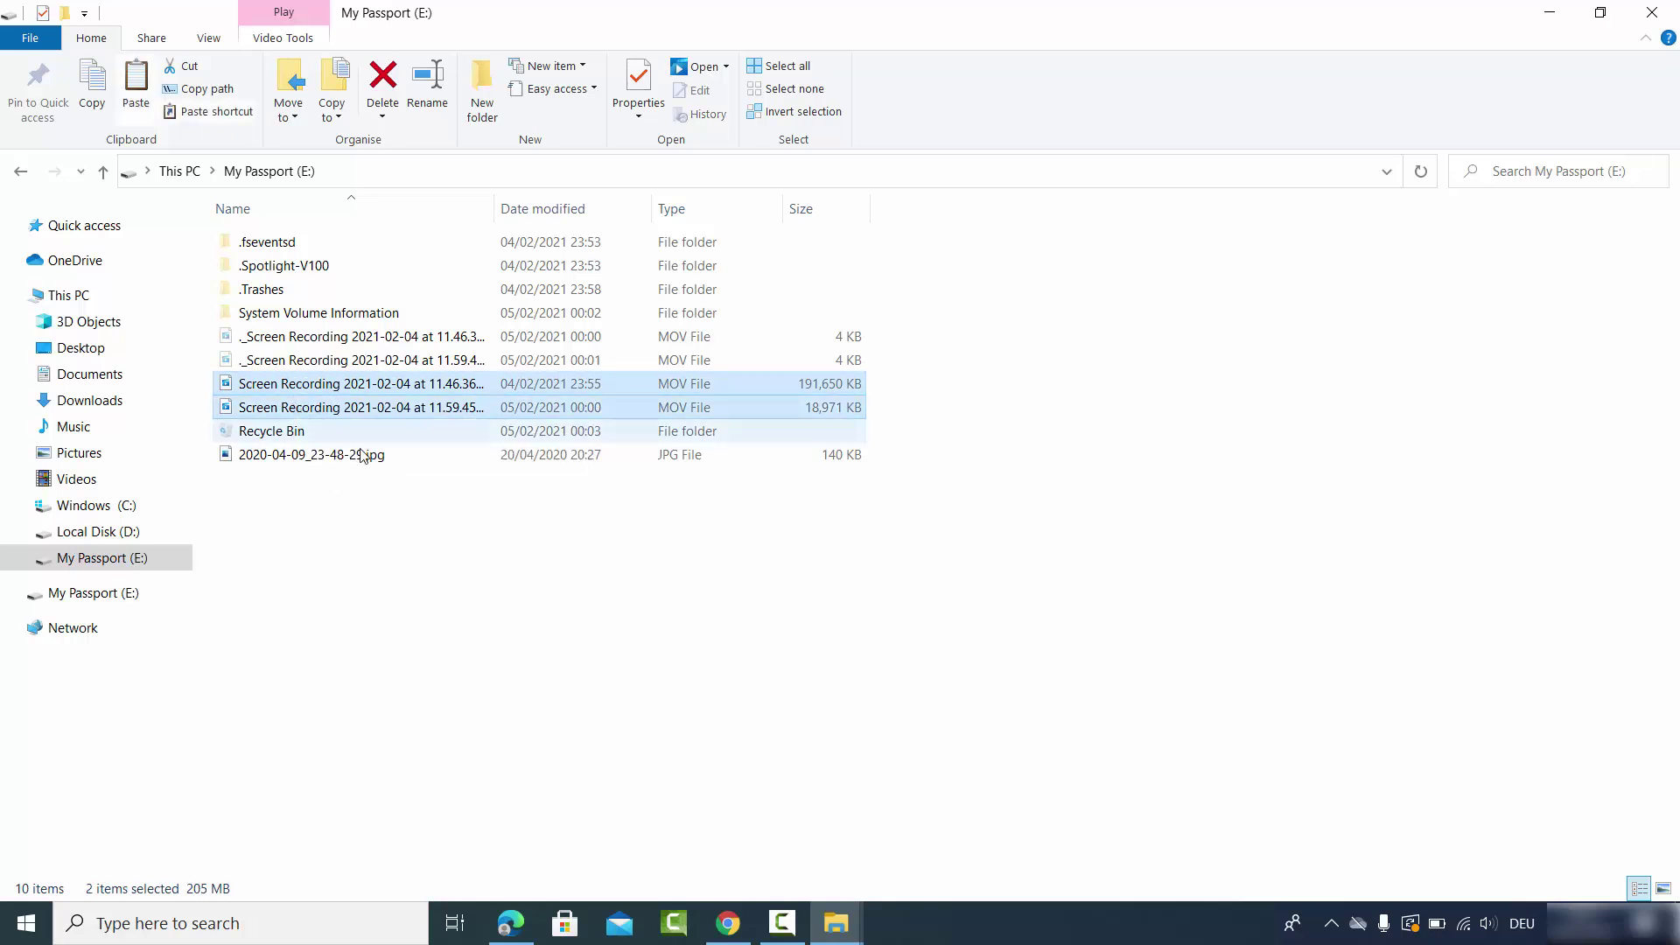
mouse_move(847, 917)
left_click(942, 771)
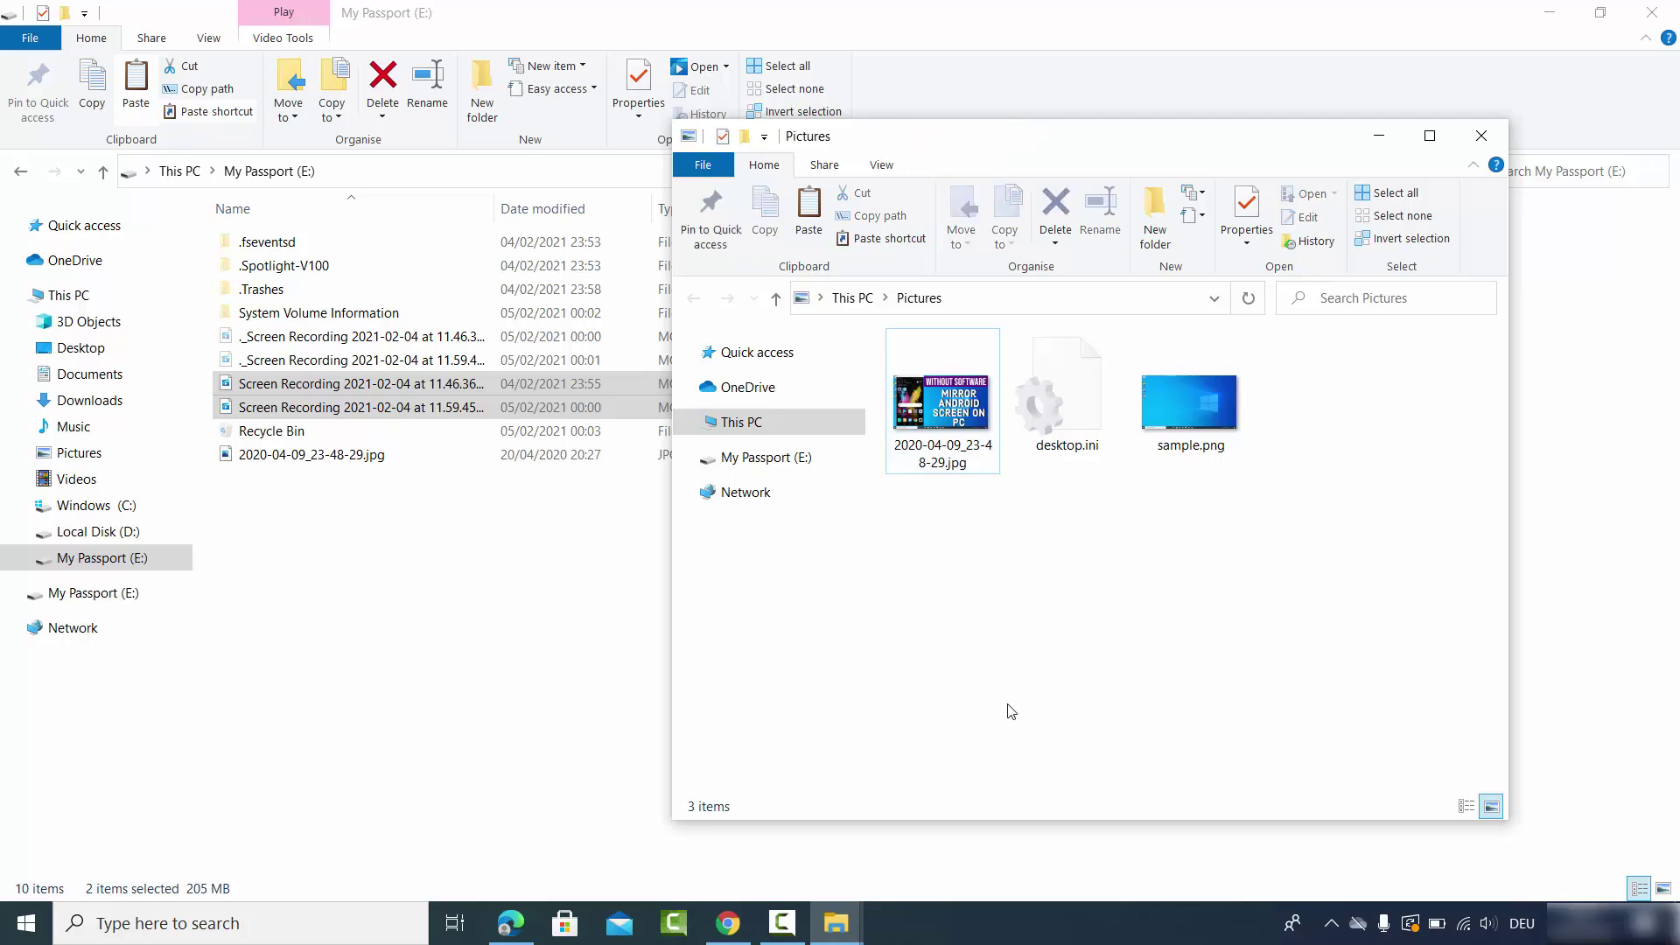
key("ctrl+v")
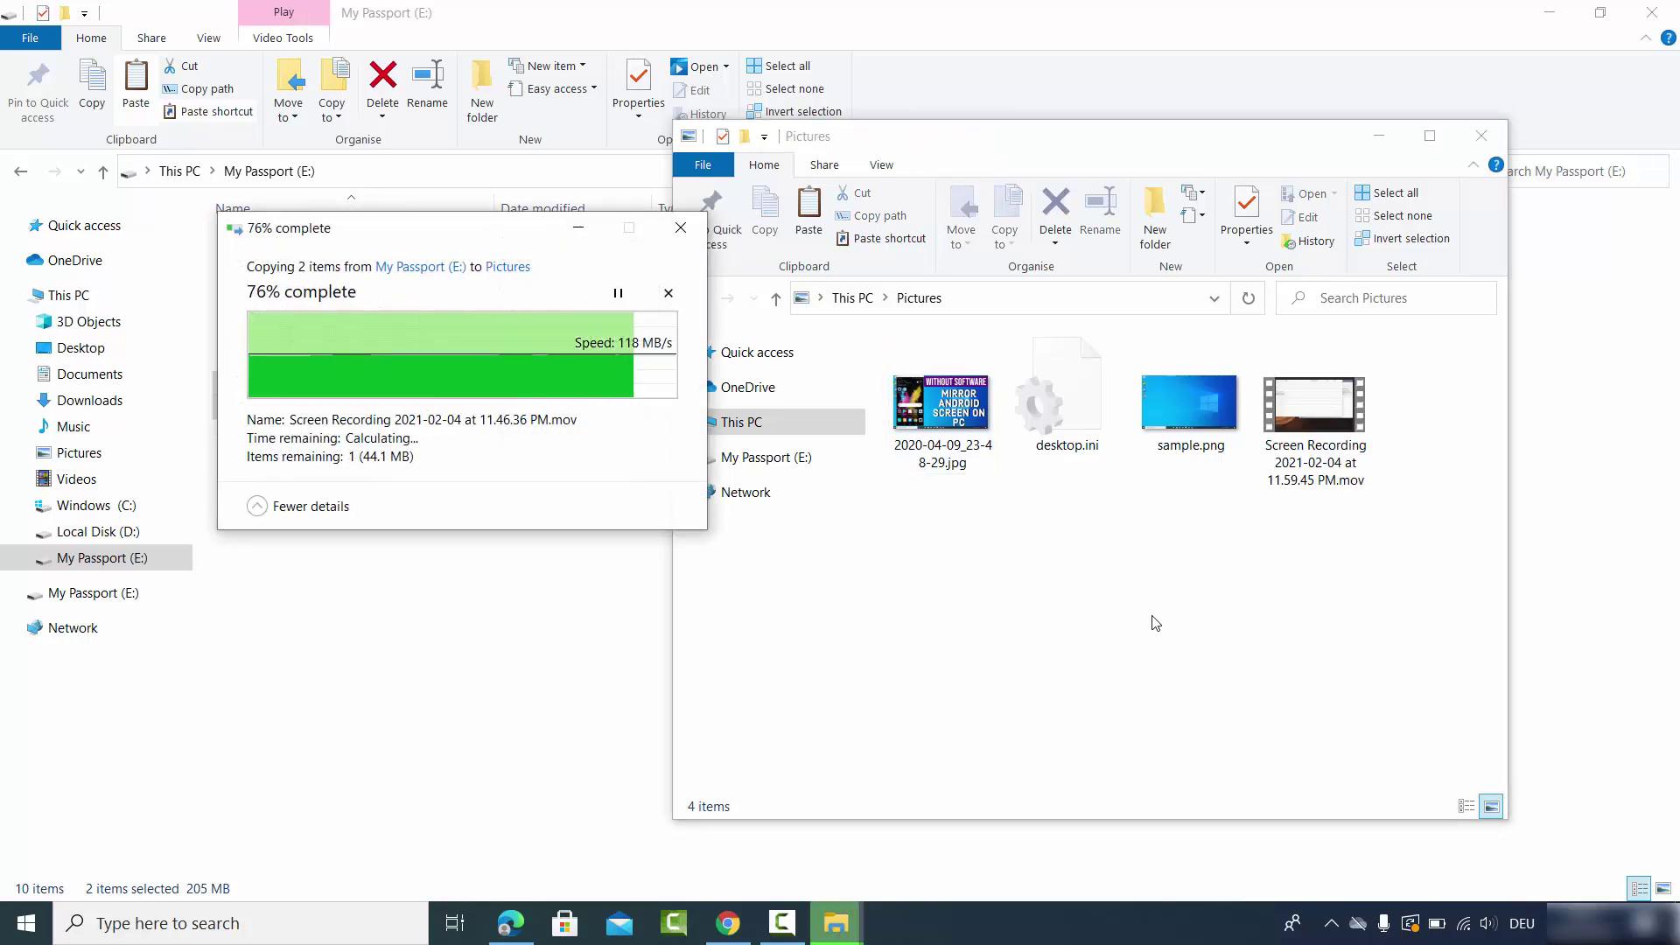